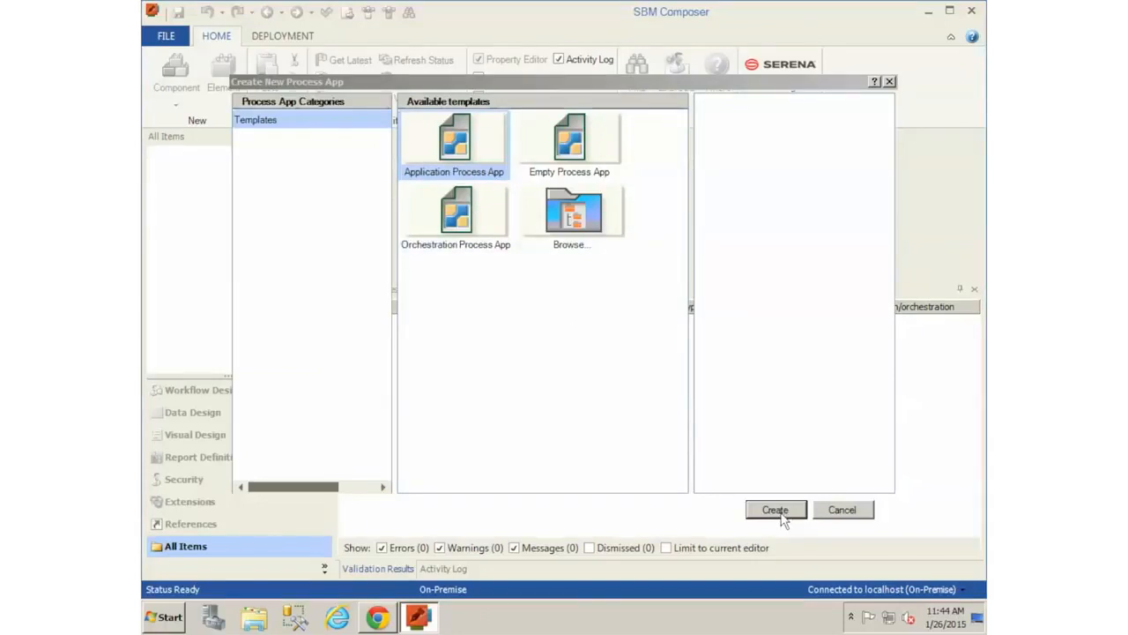
# Create an application process app named First Orchestration with the application name First Orch.
pyautogui.click(775, 510)
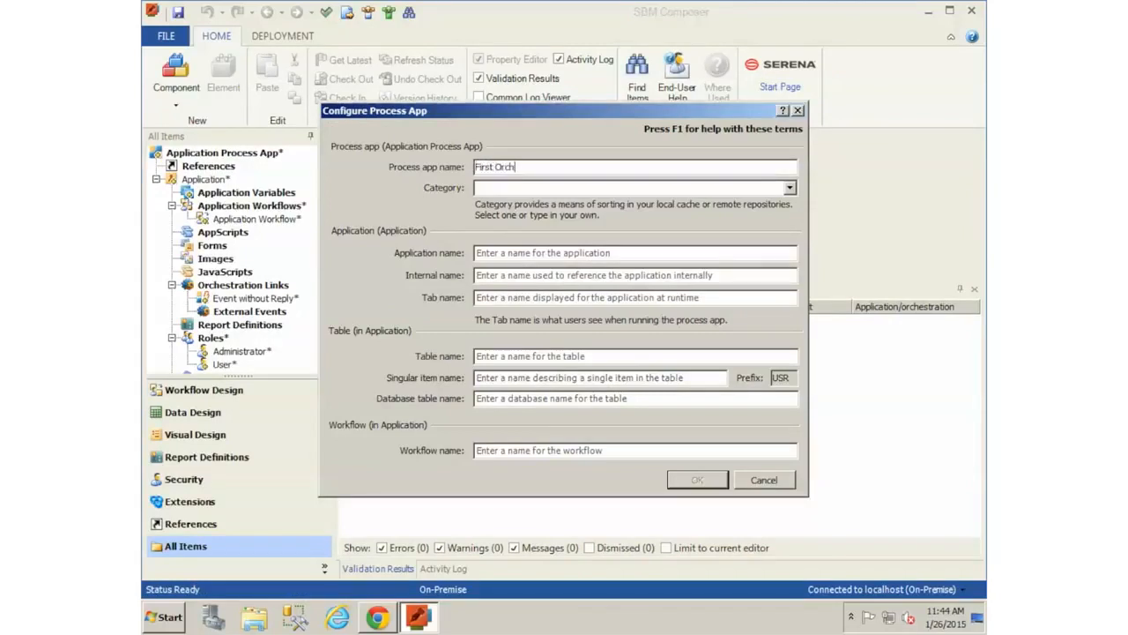
pyautogui.write('tion')
pyautogui.press('Tab')
pyautogui.press('Tab')
pyautogui.write('First')
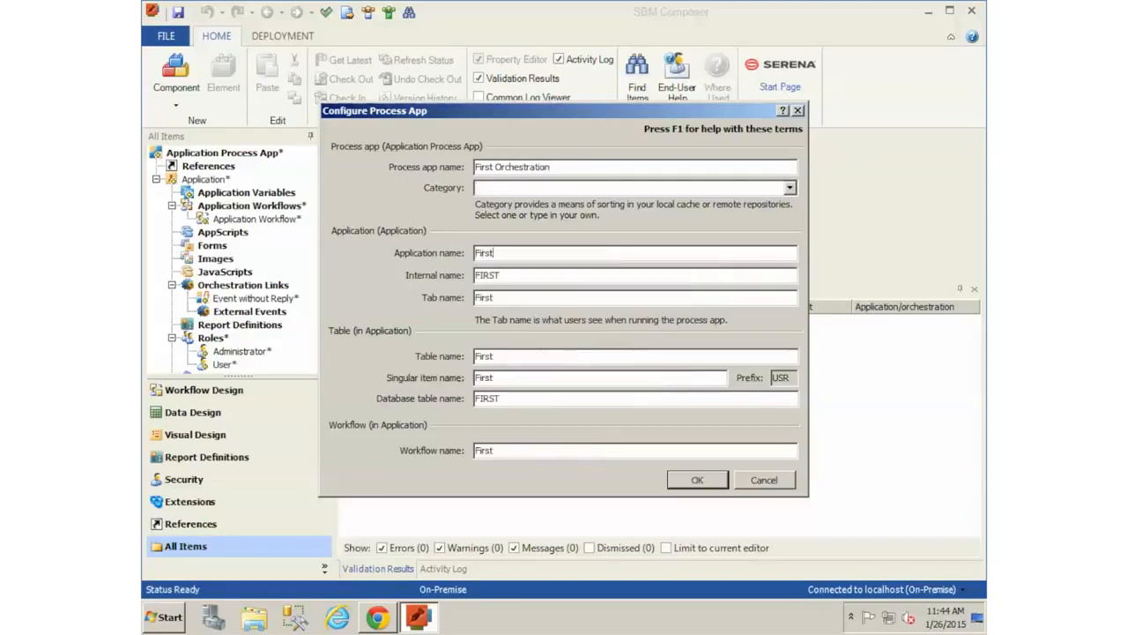
pyautogui.write(' Orch')
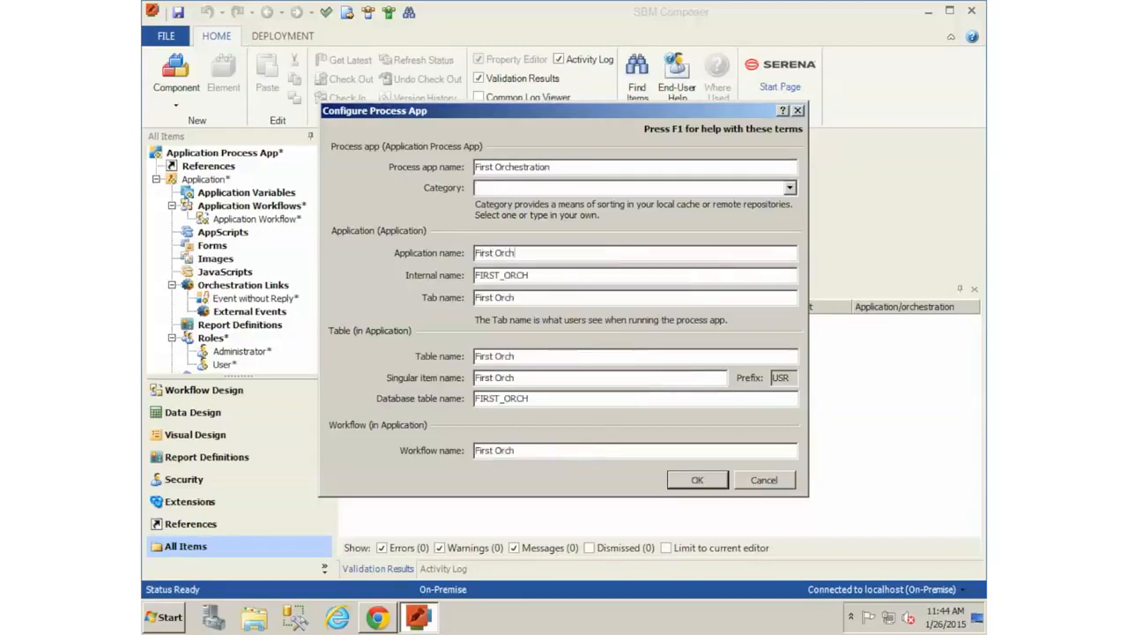
pyautogui.click(683, 479)
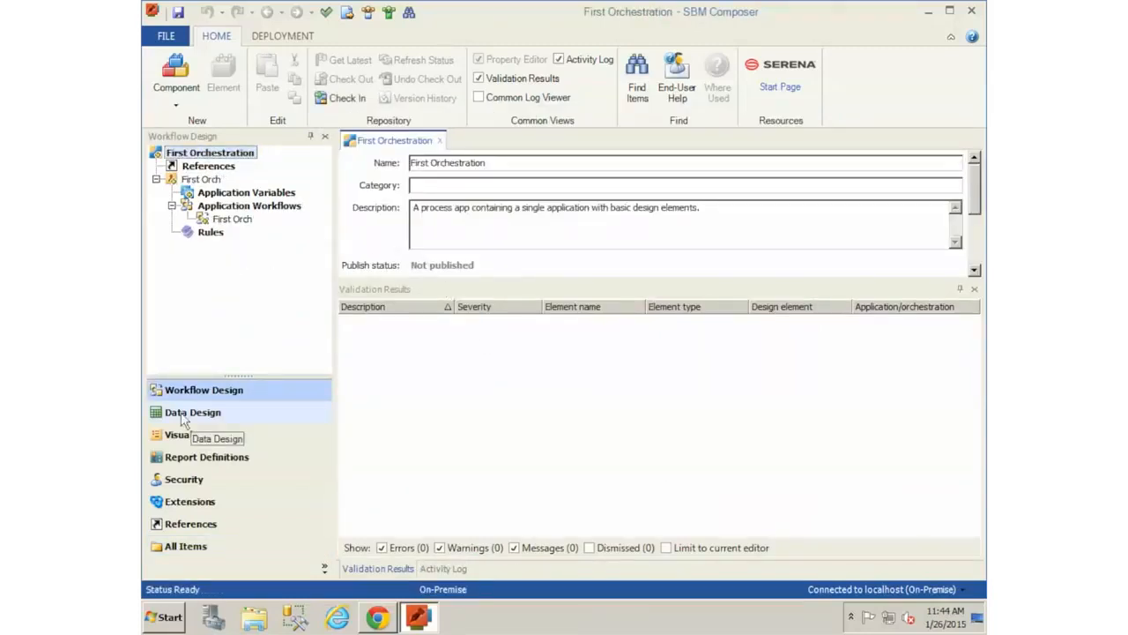
# Open the First Orch primary table in the data design and add the Description system field to it.
pyautogui.click(183, 421)
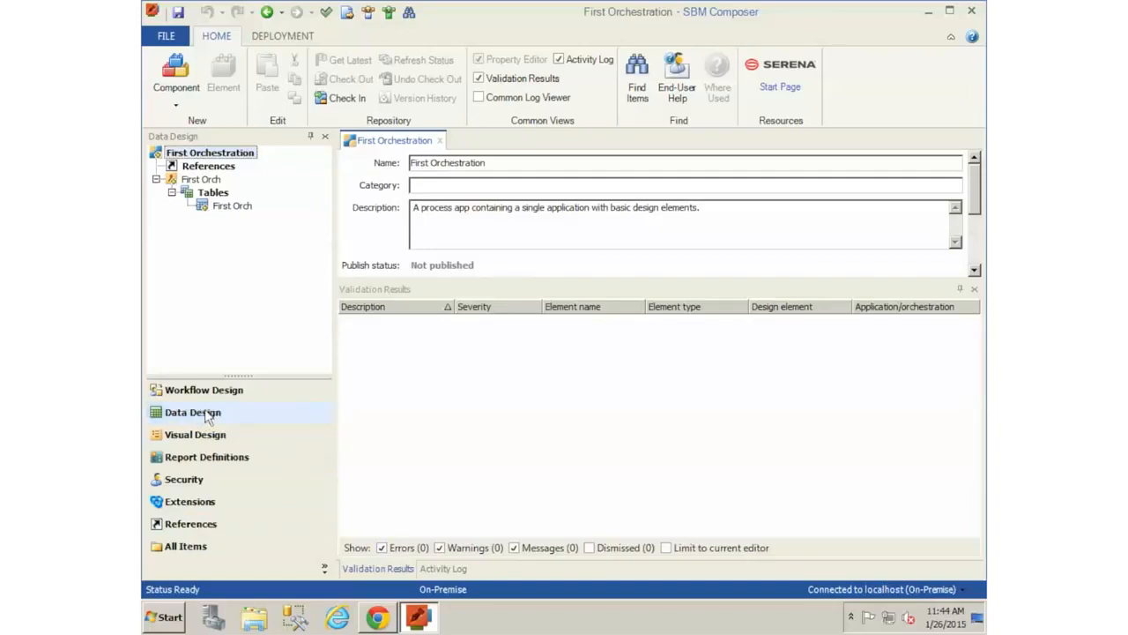
pyautogui.doubleClick(231, 206)
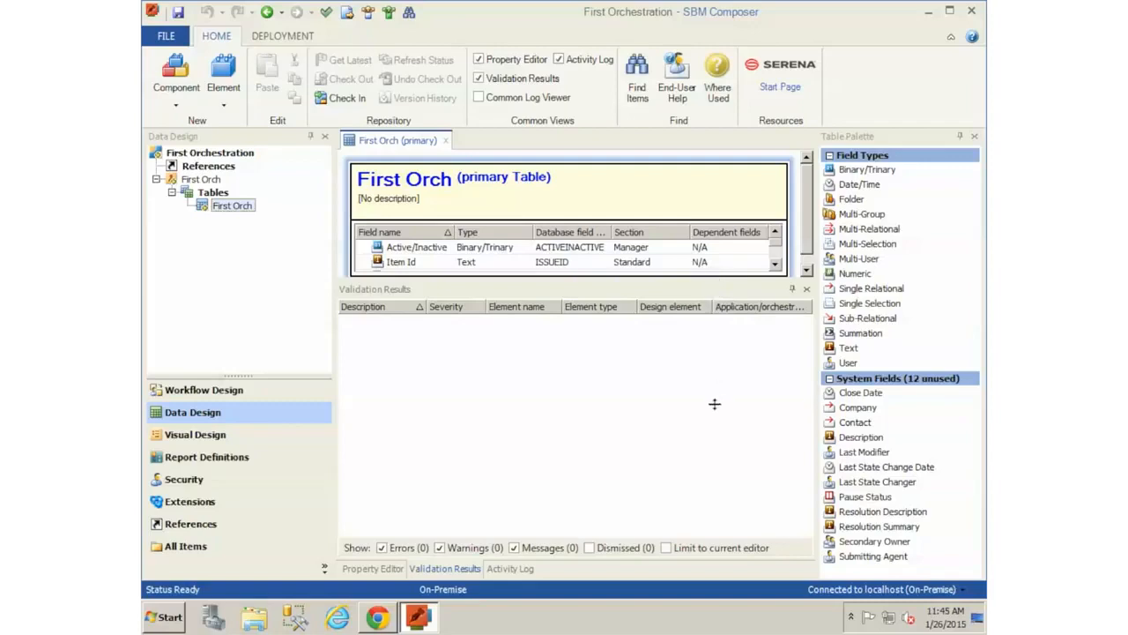
pyautogui.moveTo(859, 437); pyautogui.dragTo(481, 350)
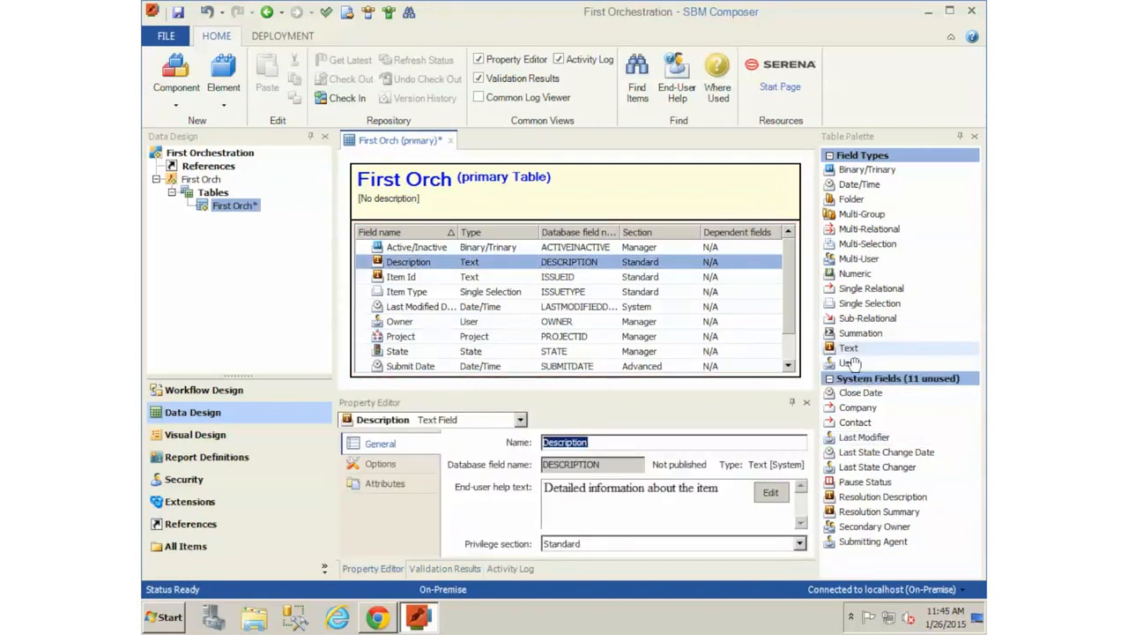
# Add a text field named Custom Field to the First Orch table, keeping the database field name CUSTOM_FIELD.
pyautogui.moveTo(851, 349); pyautogui.dragTo(482, 366)
pyautogui.write('Custom Field')
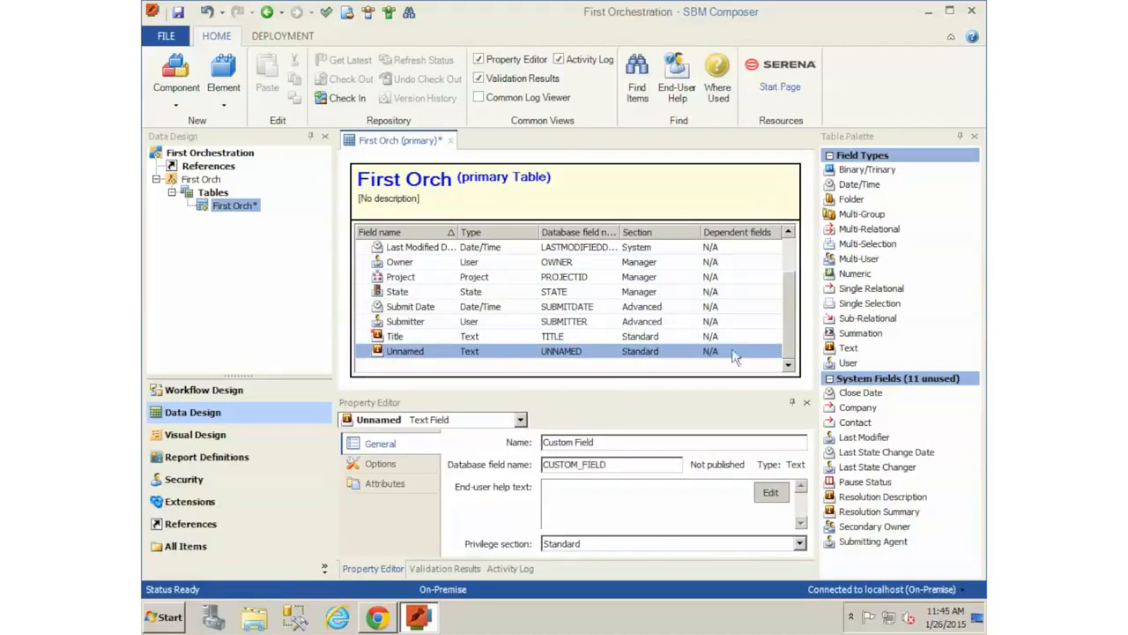
pyautogui.click(621, 468)
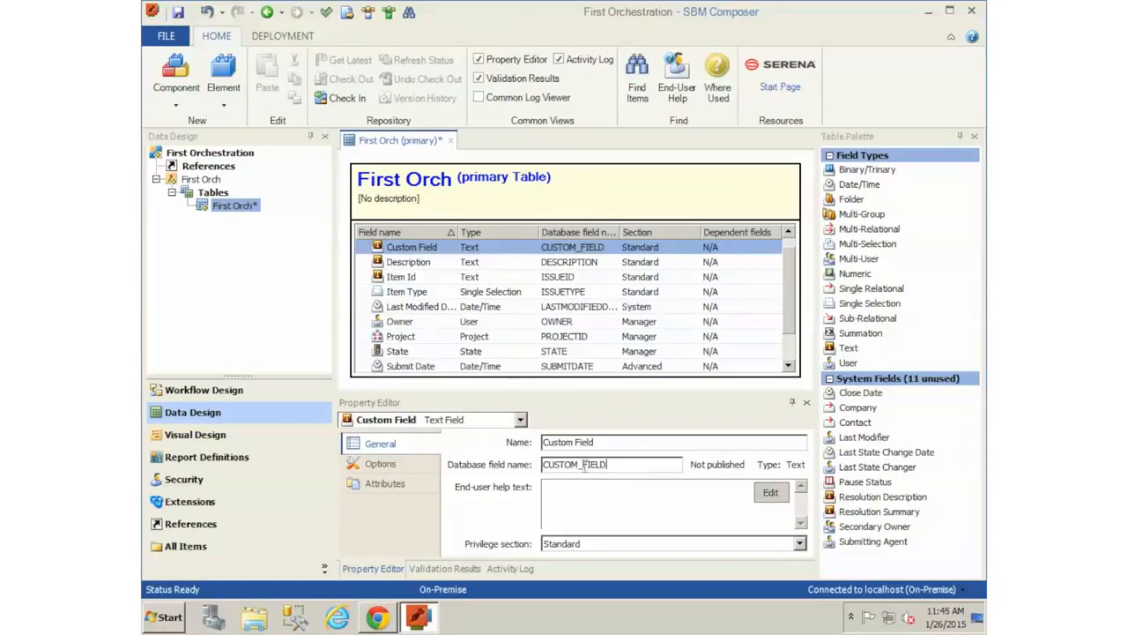
pyautogui.moveTo(625, 467); pyautogui.dragTo(541, 467)
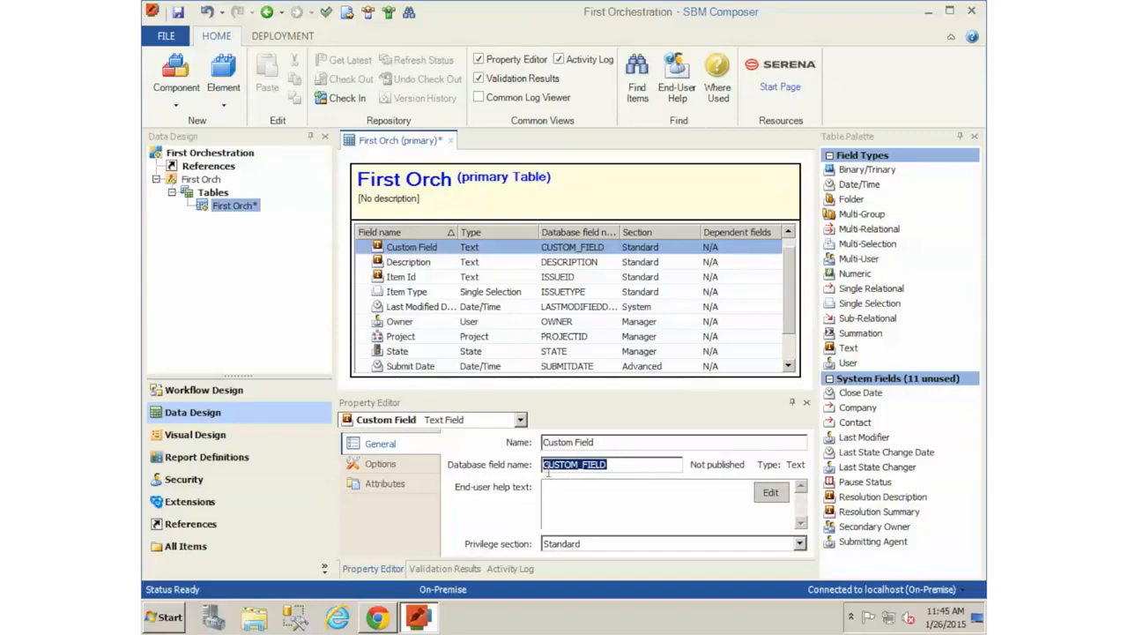
pyautogui.click(628, 468)
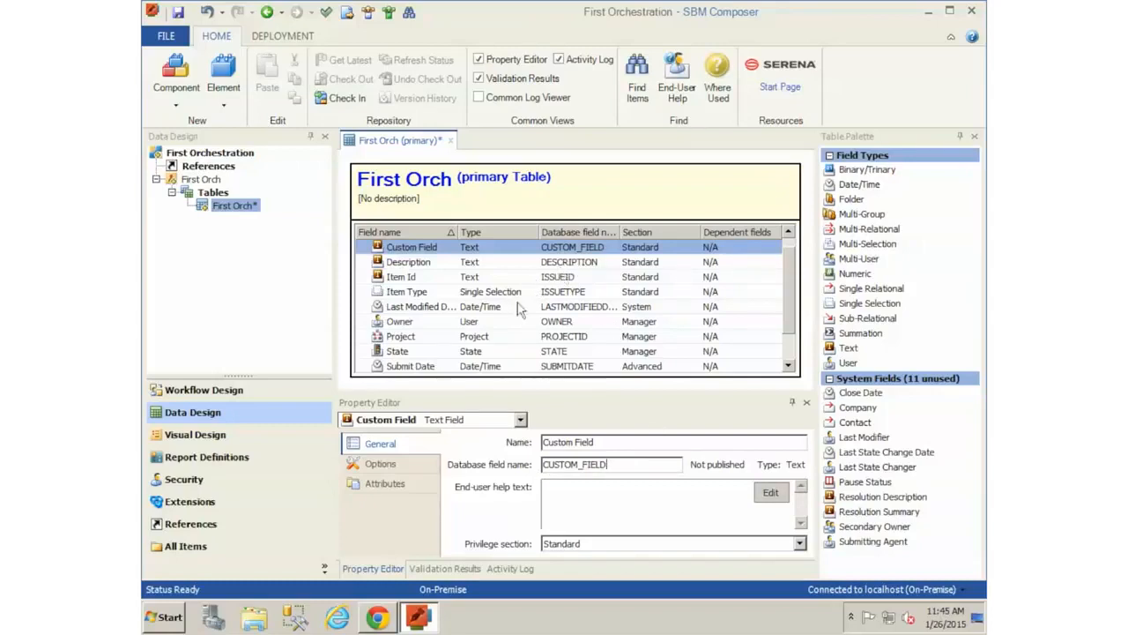
# Open the First Orch application workflow and display the actions of its Submit transition.
pyautogui.click(179, 394)
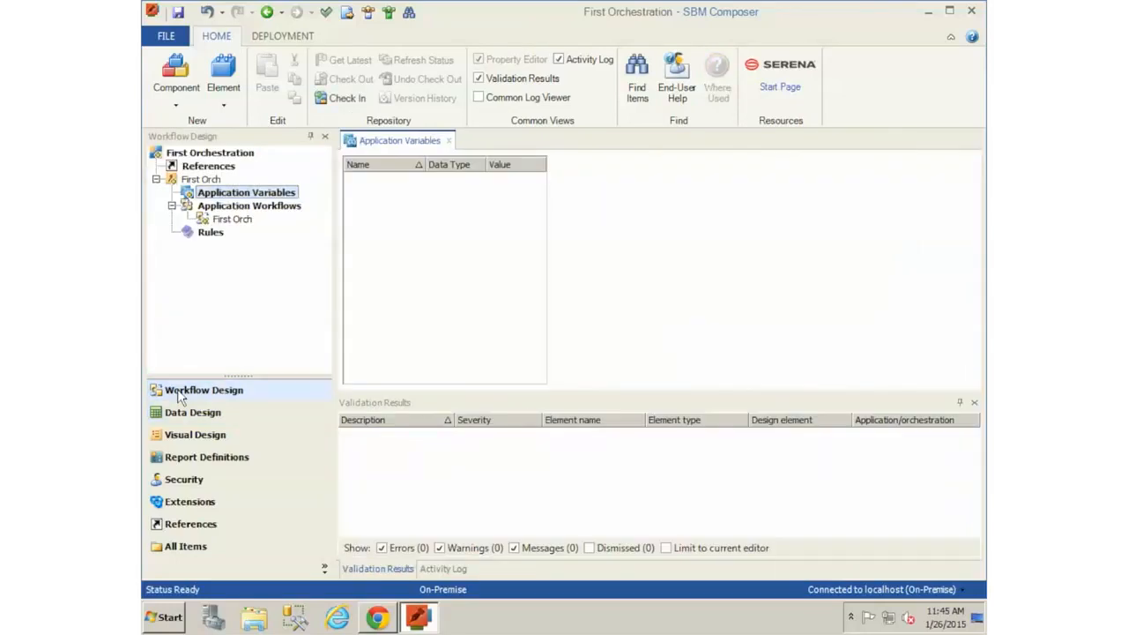
pyautogui.doubleClick(238, 221)
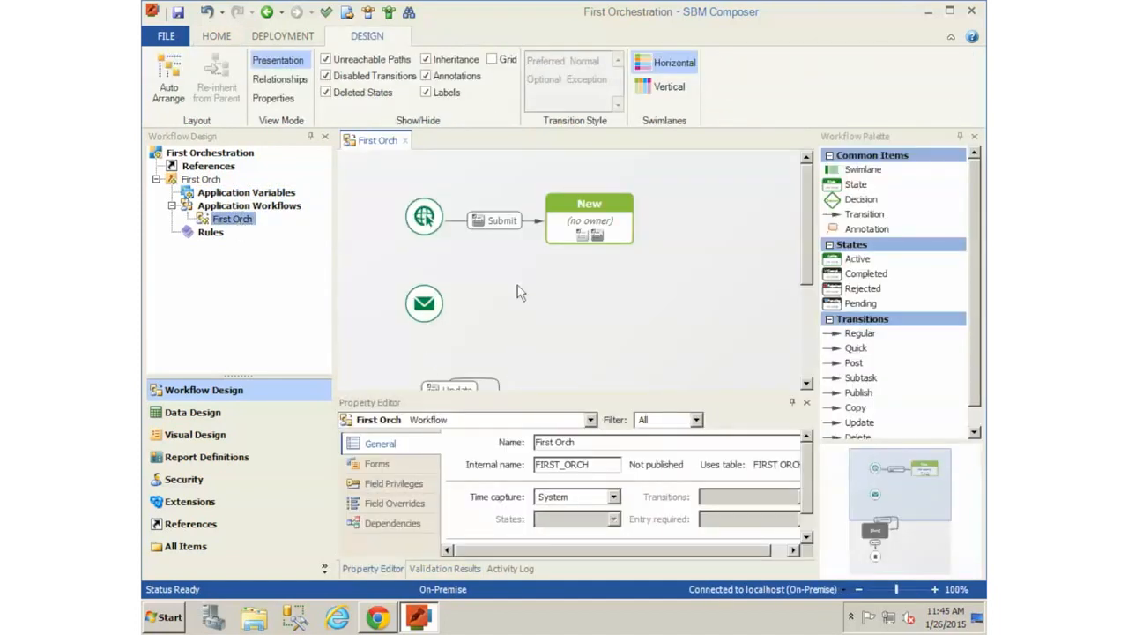
pyautogui.click(501, 222)
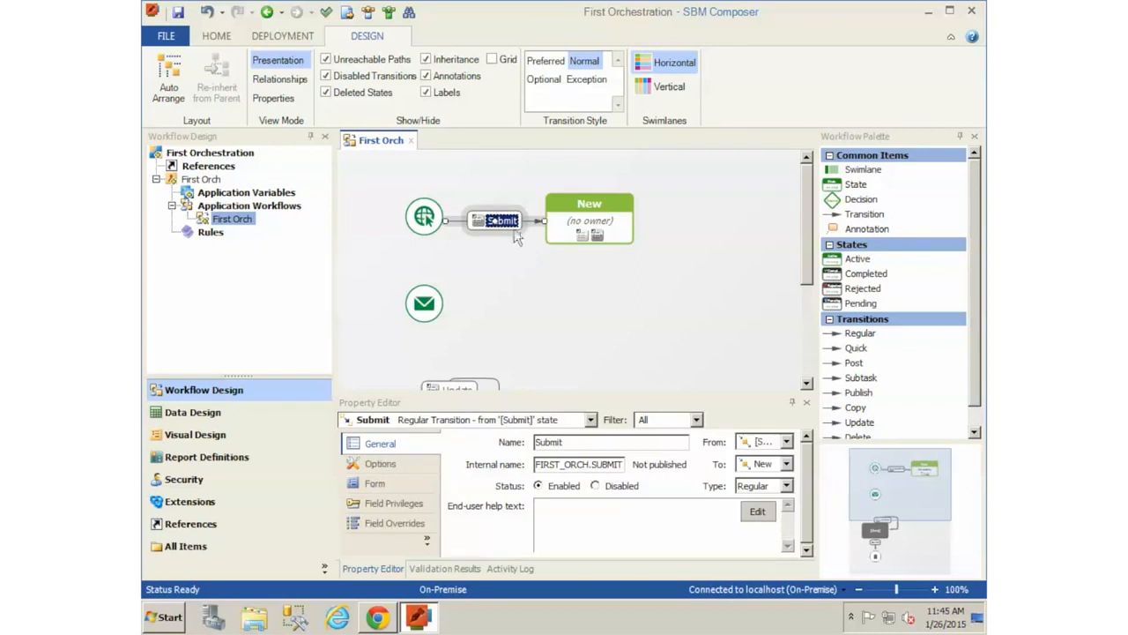
pyautogui.click(426, 540)
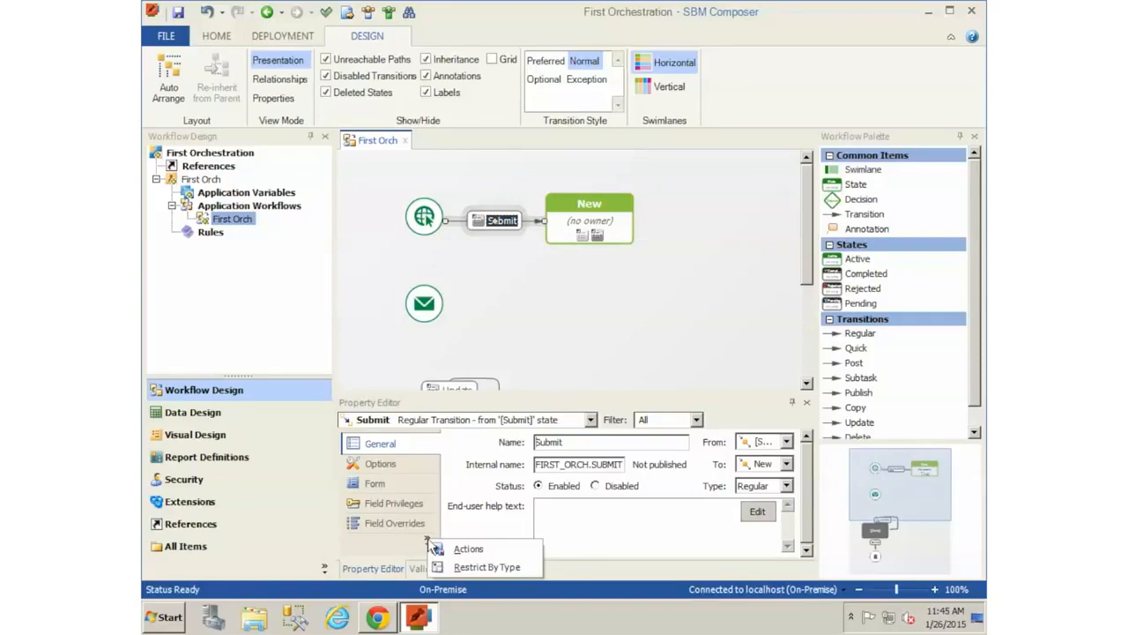
pyautogui.click(477, 548)
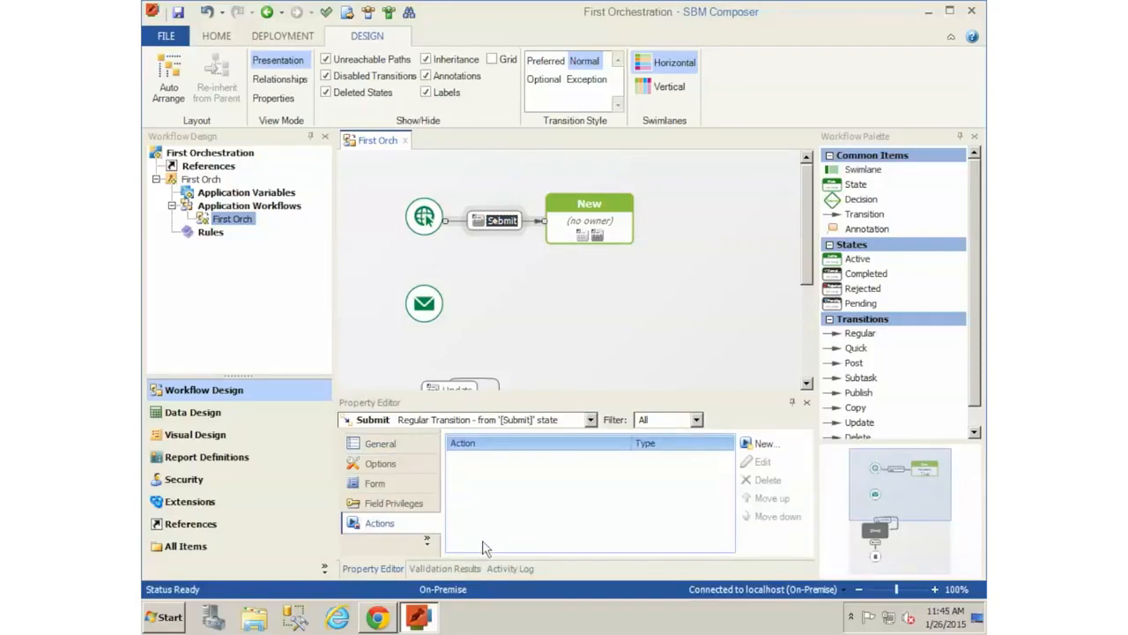
# Define a new asynchronous orchestration workflow action for the Submit transition that affects this item unconditionally, using the local event.
pyautogui.click(772, 445)
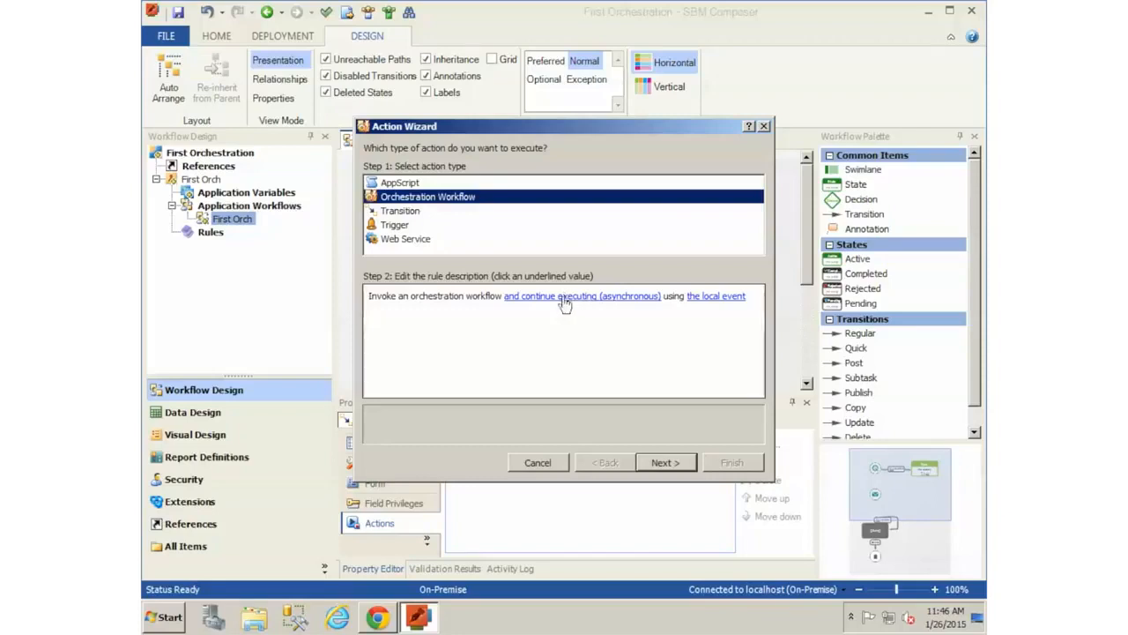
pyautogui.click(665, 464)
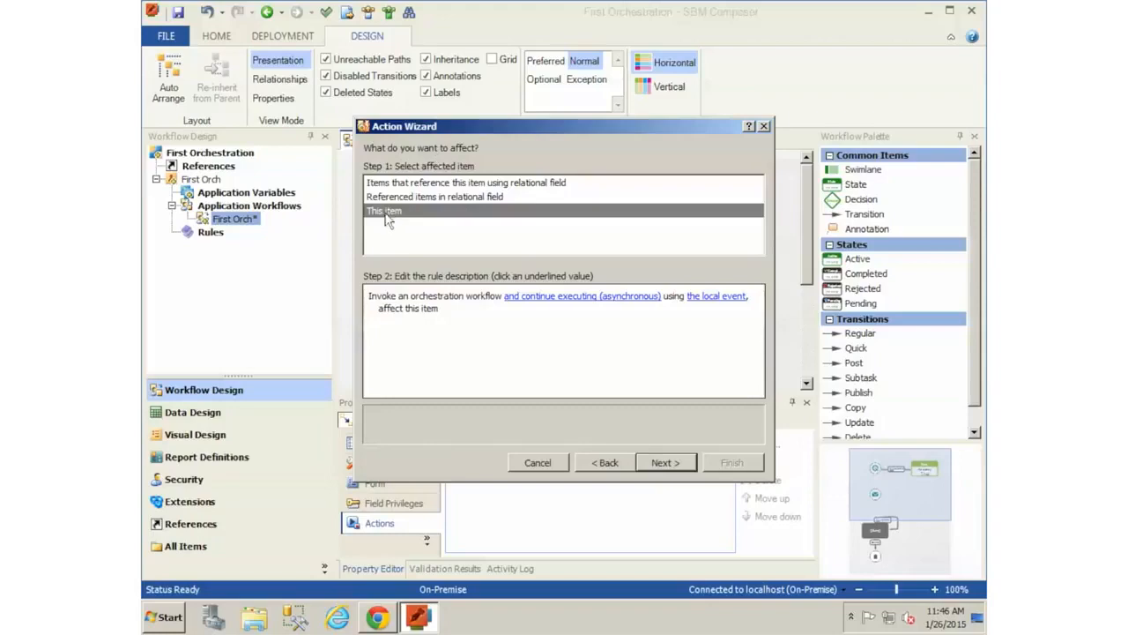
pyautogui.click(661, 464)
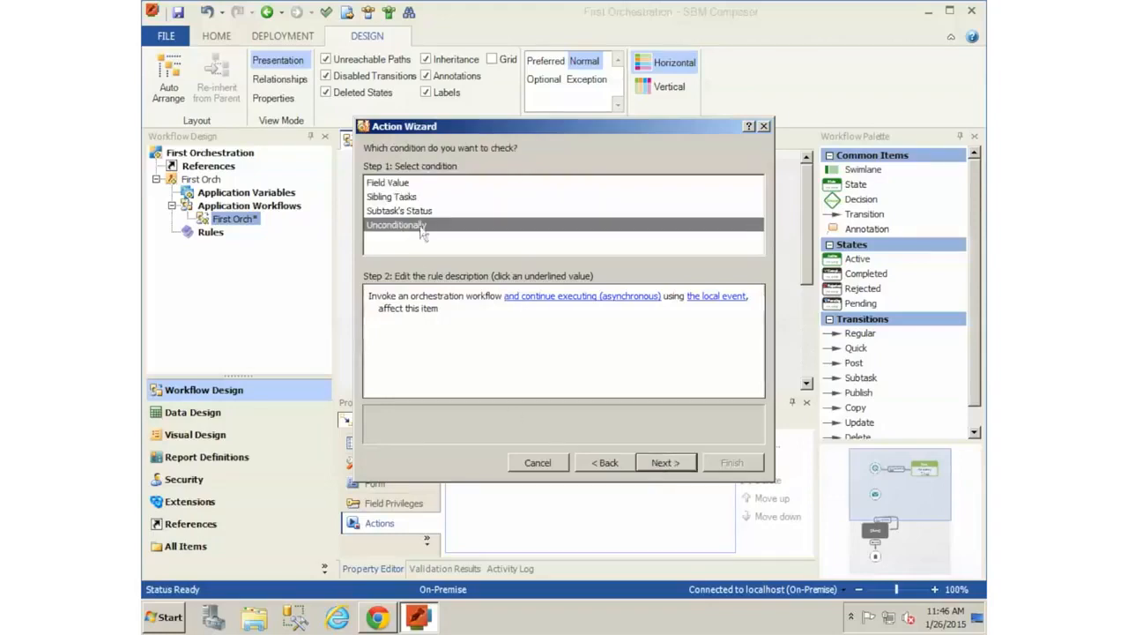
pyautogui.click(662, 463)
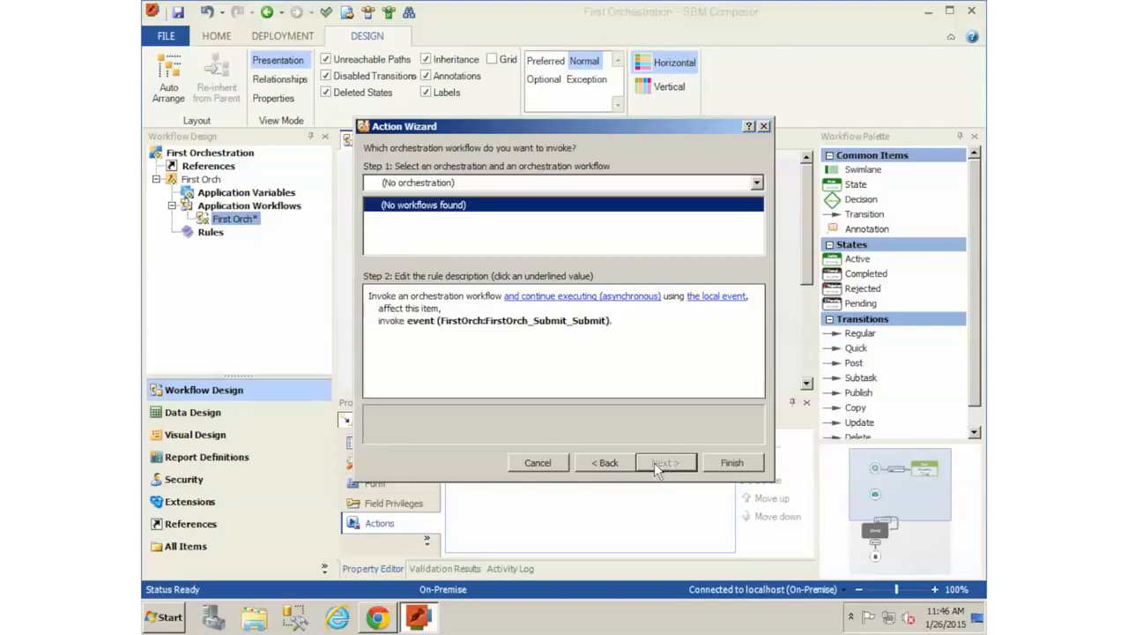
# Create a new orchestration named MyOrchestration for the action to invoke through its Submit workflow, and finish the action.
pyautogui.click(441, 183)
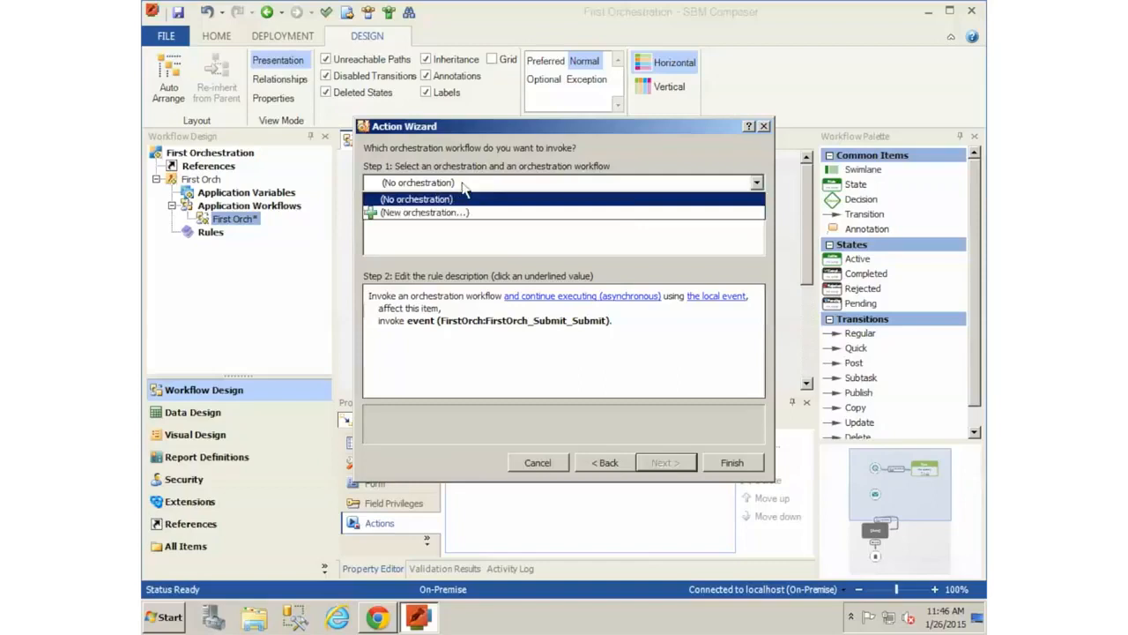
pyautogui.click(421, 214)
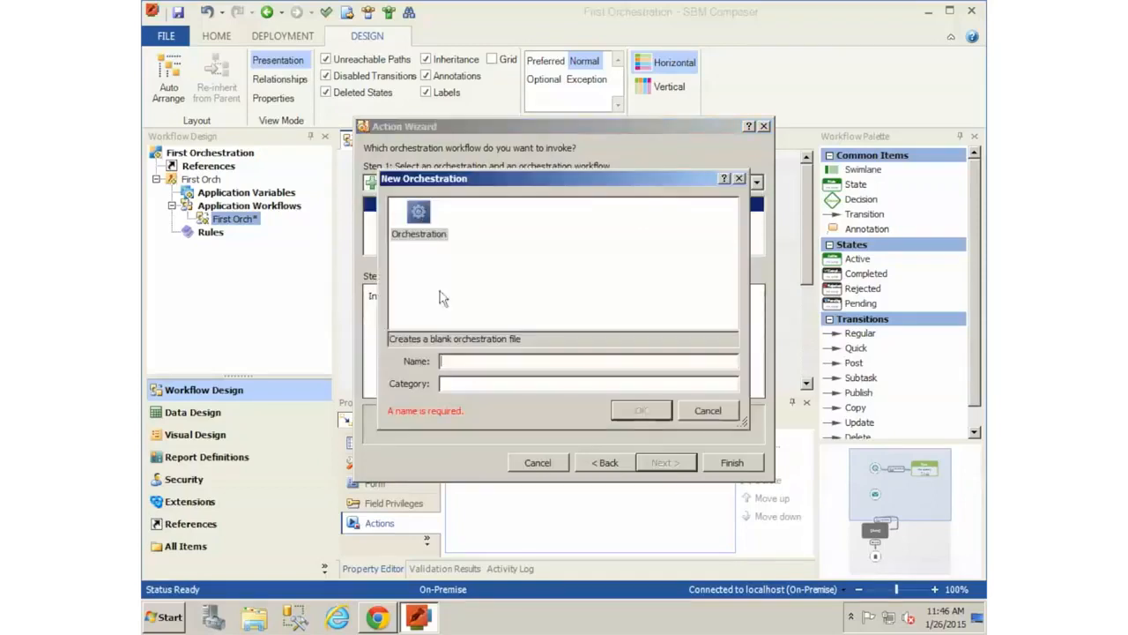
pyautogui.write('My')
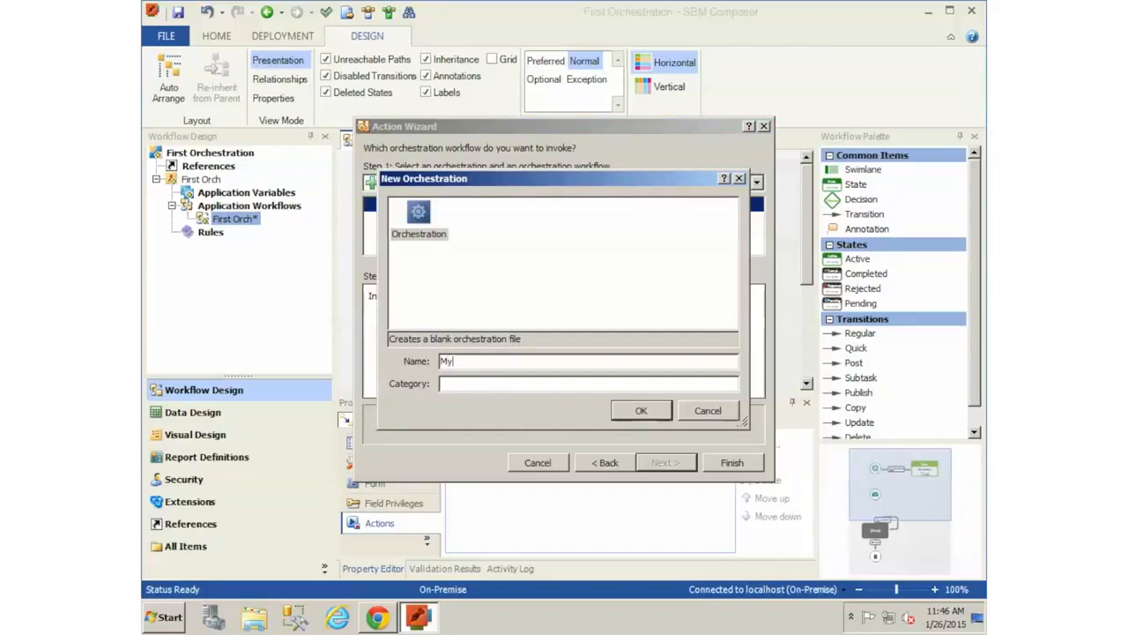
pyautogui.write('Orchestration')
pyautogui.click(631, 410)
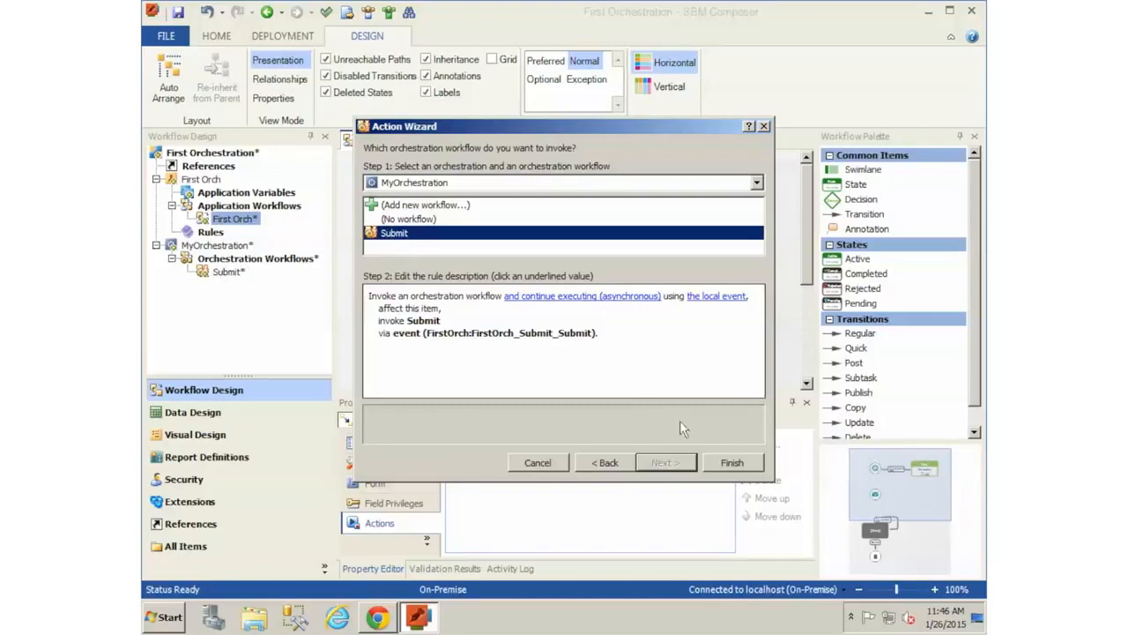
pyautogui.click(730, 462)
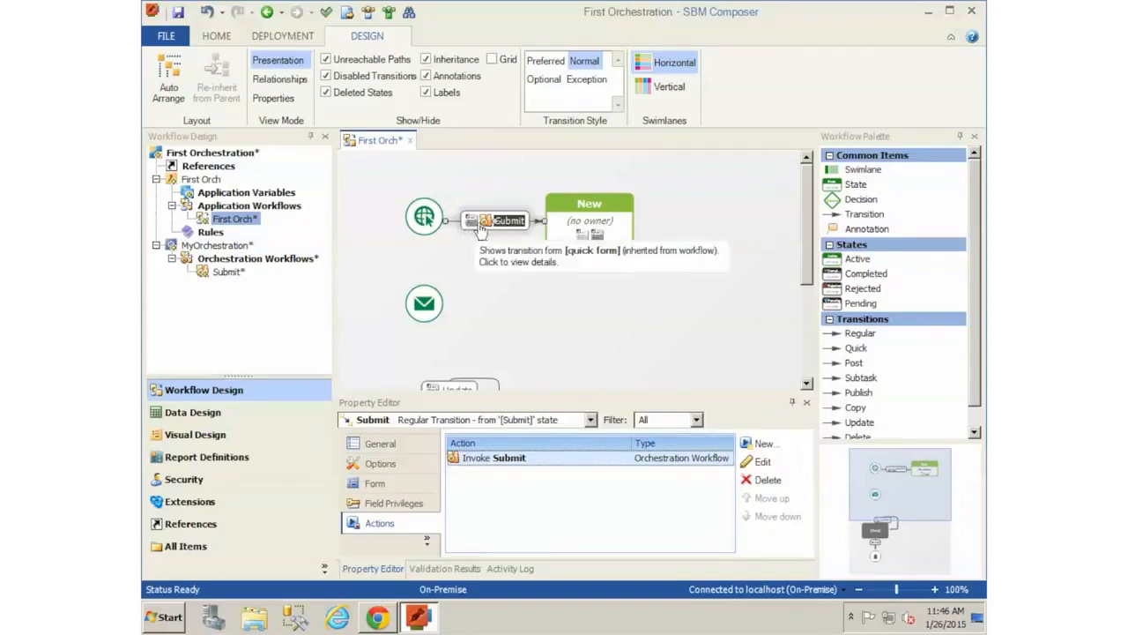
# Open the Submit orchestration workflow, insert an sbmappservices72 service step between Start and End, and set its operation to GetVersion.
pyautogui.doubleClick(226, 273)
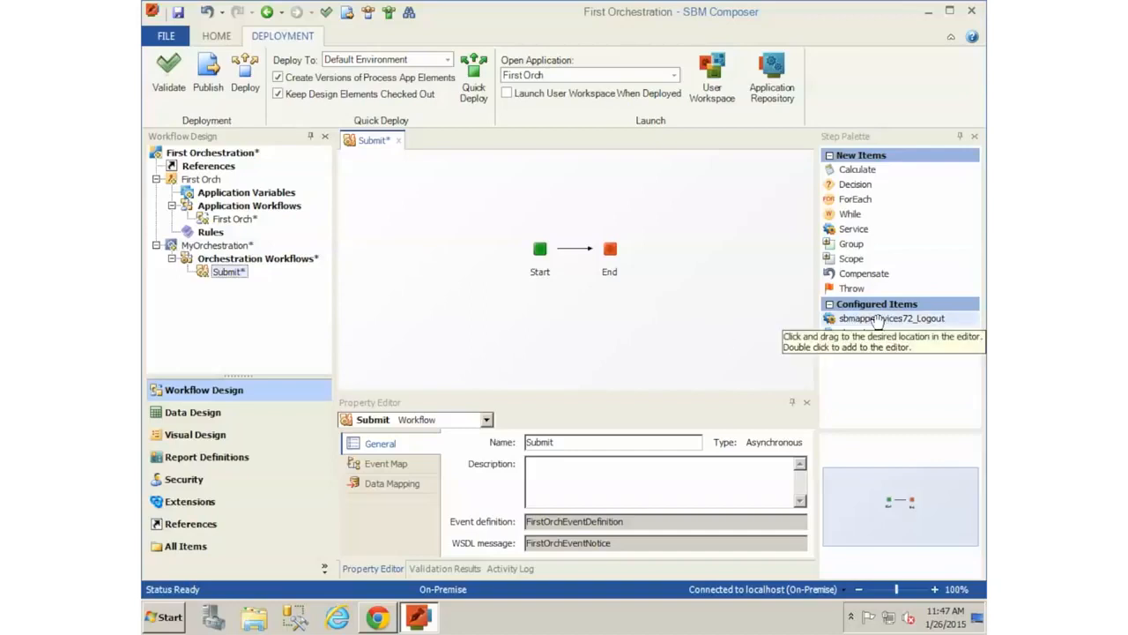
pyautogui.moveTo(875, 321); pyautogui.dragTo(578, 251)
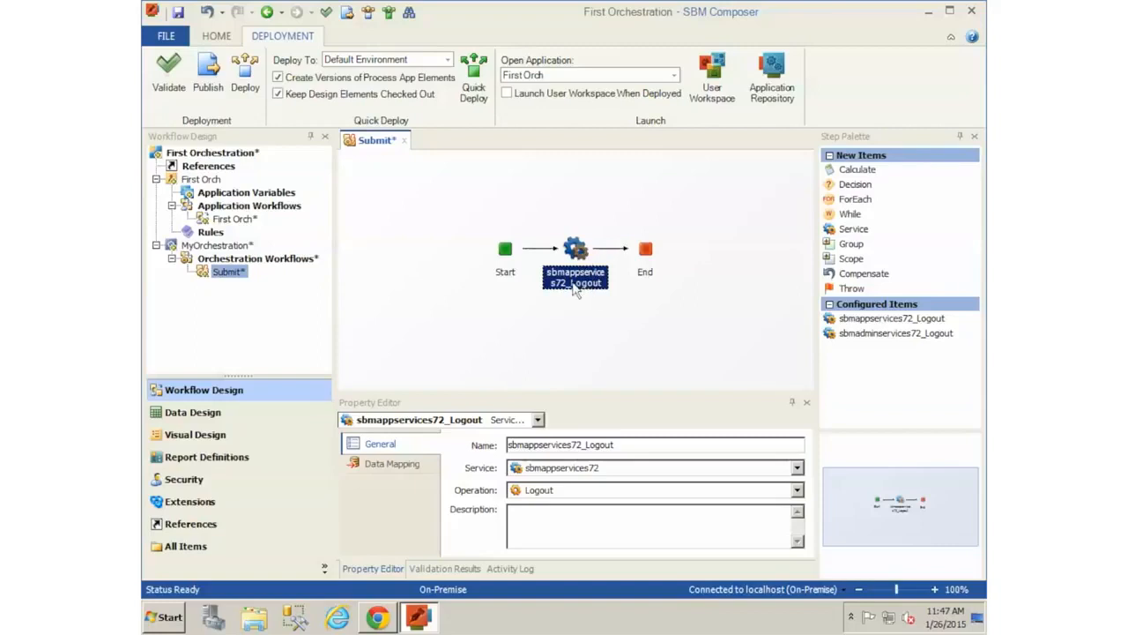
pyautogui.click(535, 492)
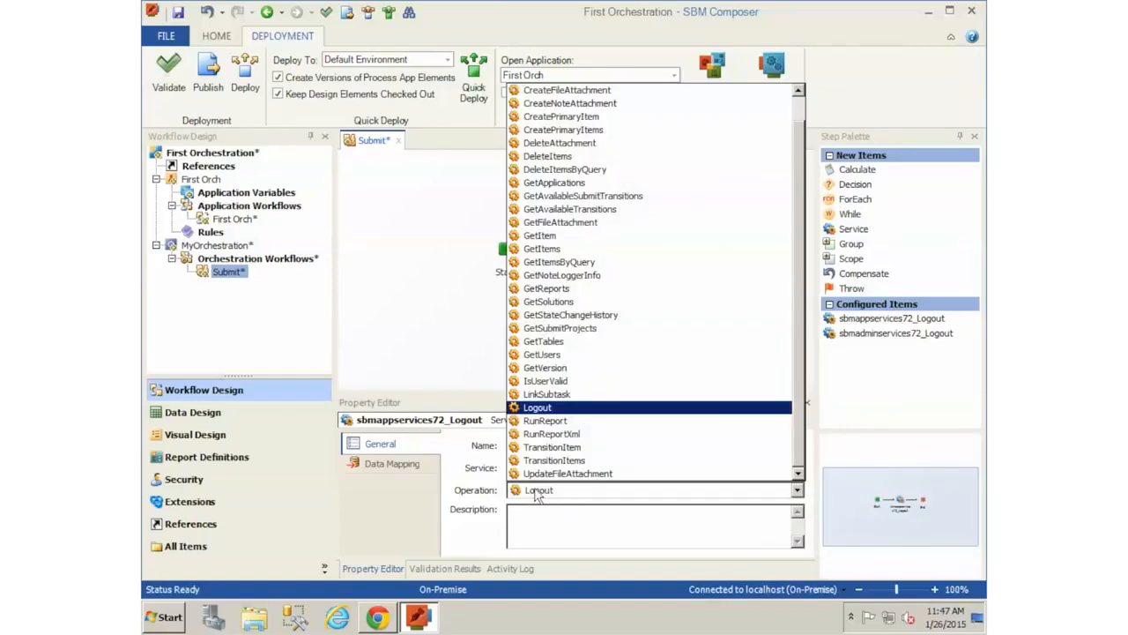
pyautogui.click(544, 367)
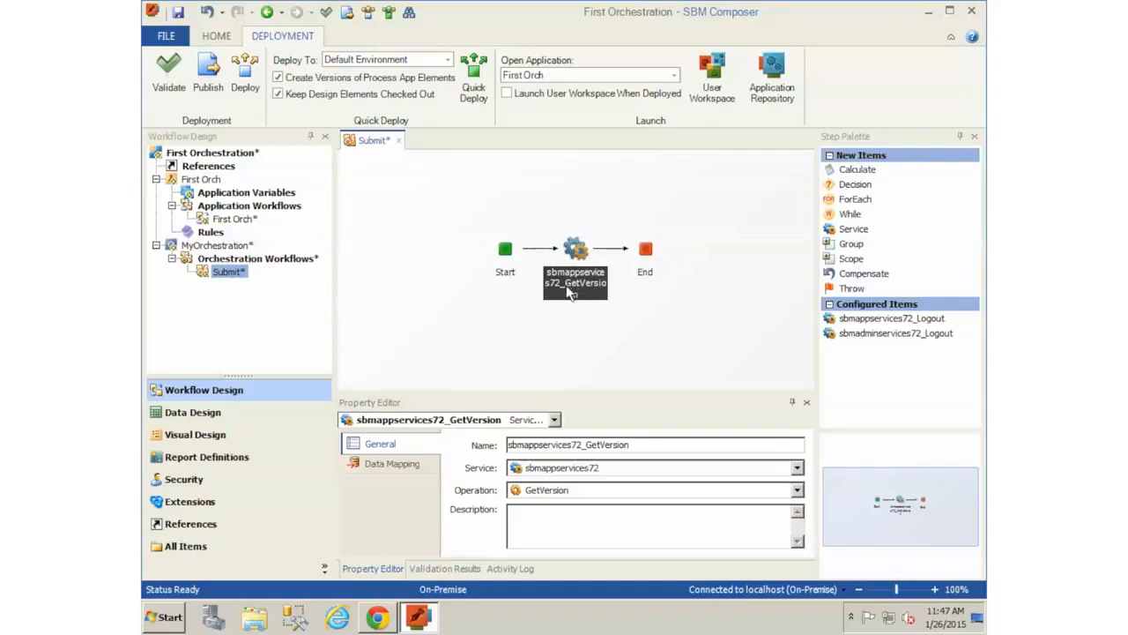
# Shorten the service step's name to GetVersion by removing its sbmappservices72_ prefix.
pyautogui.moveTo(584, 445); pyautogui.dragTo(478, 451)
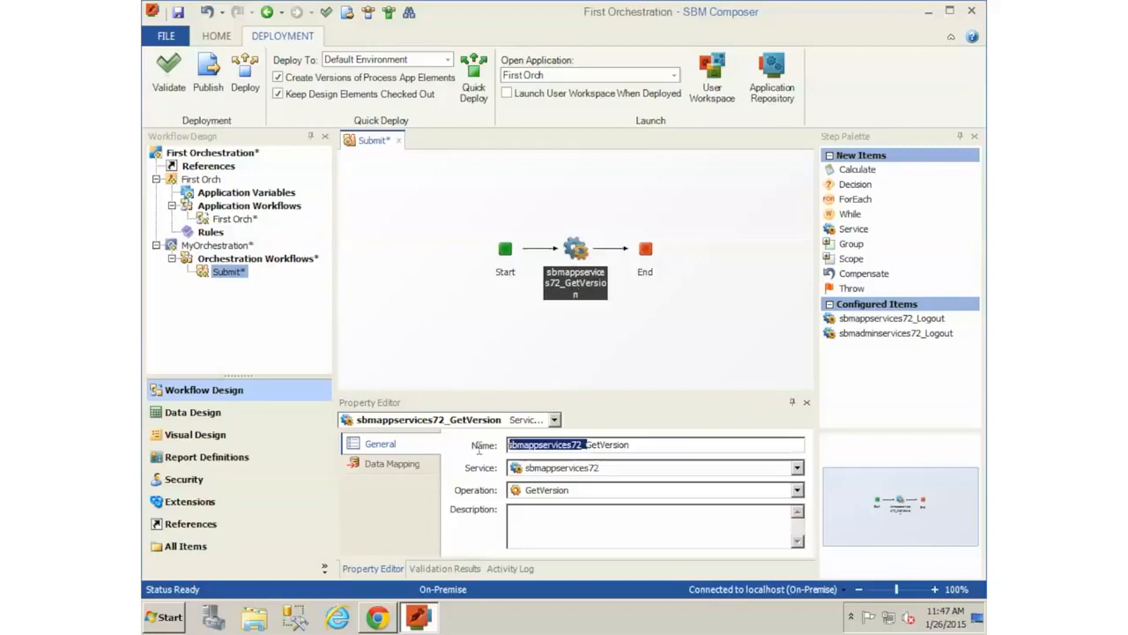
pyautogui.press('Delete')
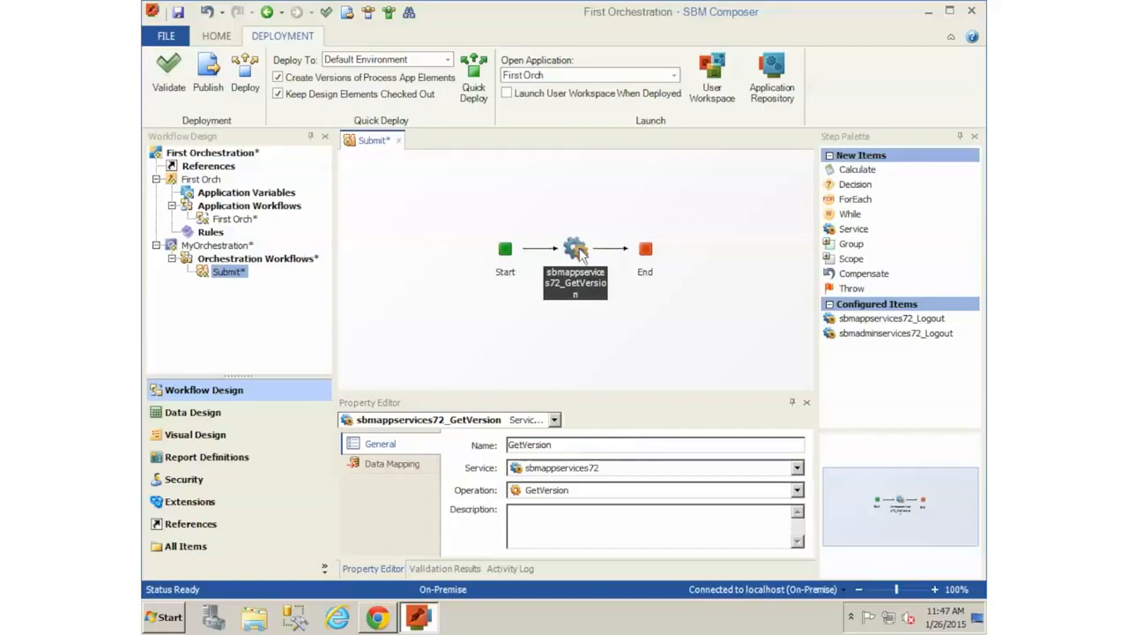
pyautogui.click(573, 289)
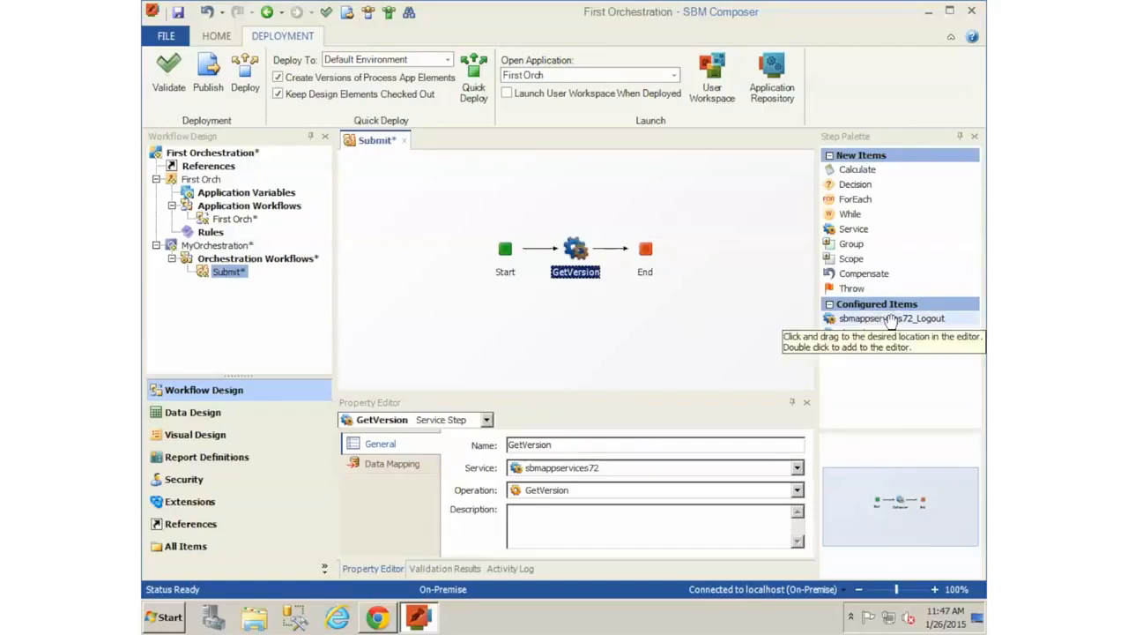
# Insert a second sbmappservices72 service step between GetVersion and End and set its operation to TransitionItem.
pyautogui.moveTo(890, 319); pyautogui.dragTo(617, 255)
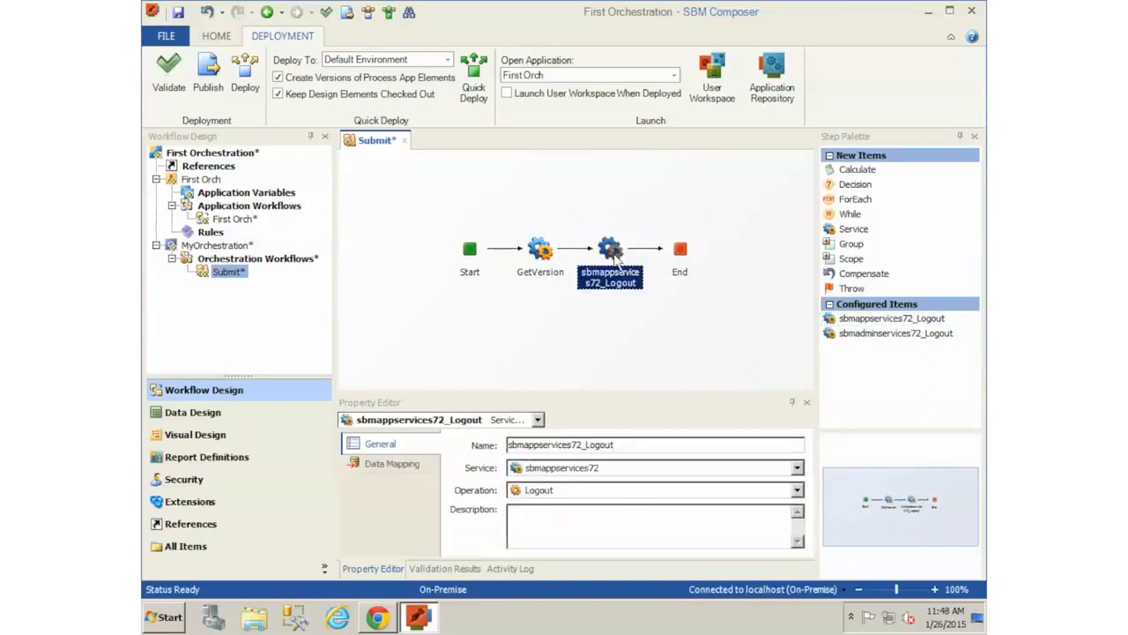
pyautogui.click(559, 490)
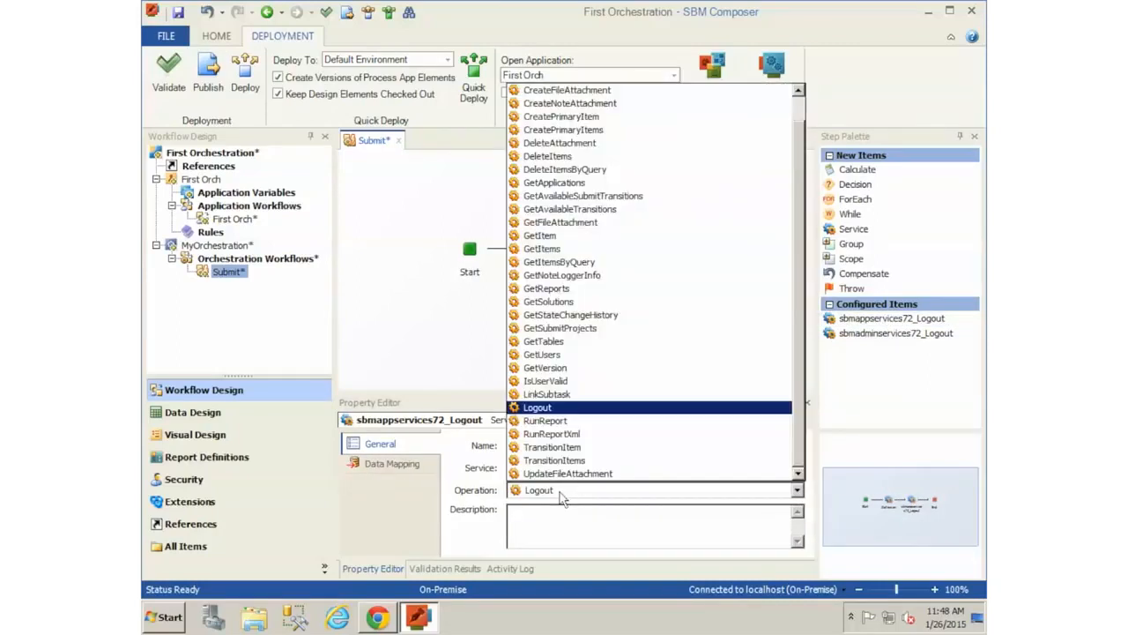
pyautogui.click(535, 449)
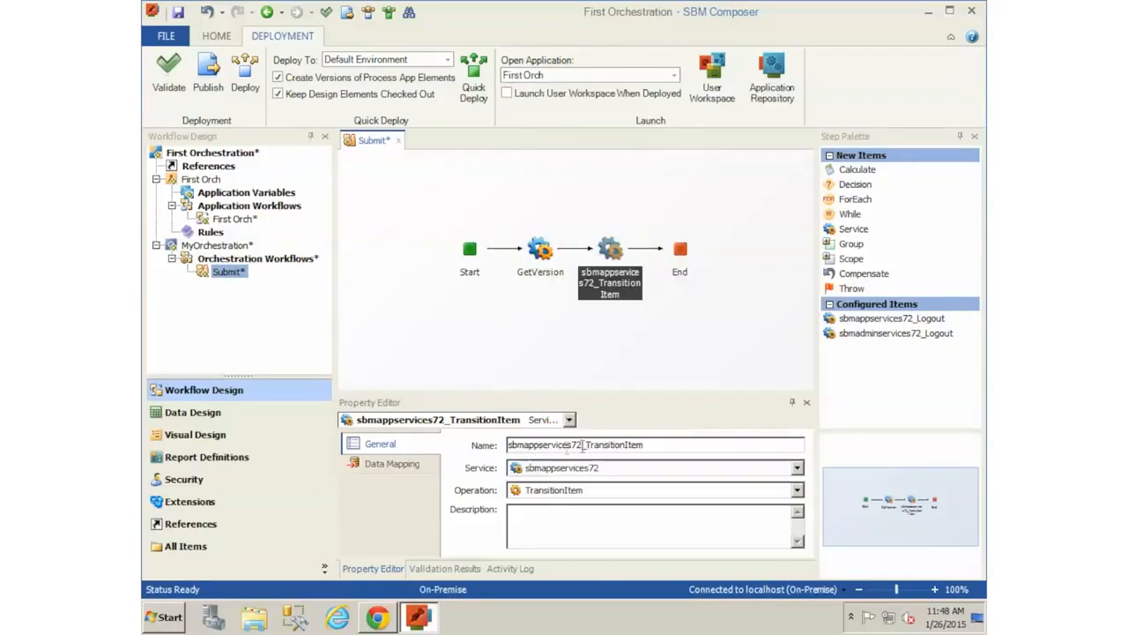
# Shorten the second service step's name to TransitionItem by removing its sbmappservices72_ prefix.
pyautogui.moveTo(588, 445); pyautogui.dragTo(501, 447)
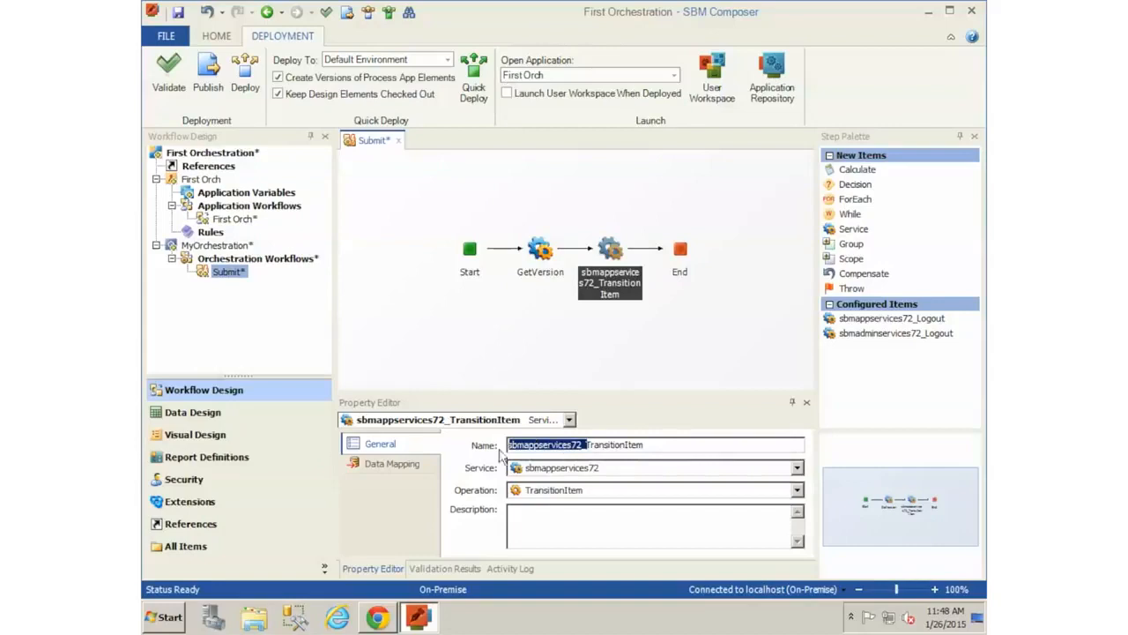
pyautogui.press('Delete')
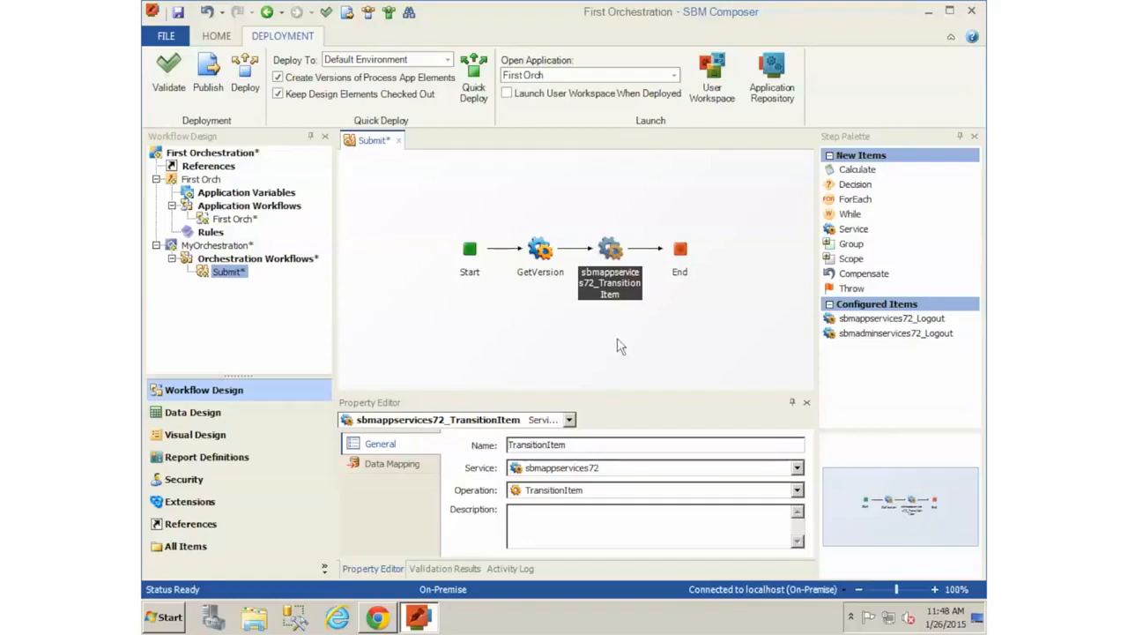
pyautogui.click(623, 346)
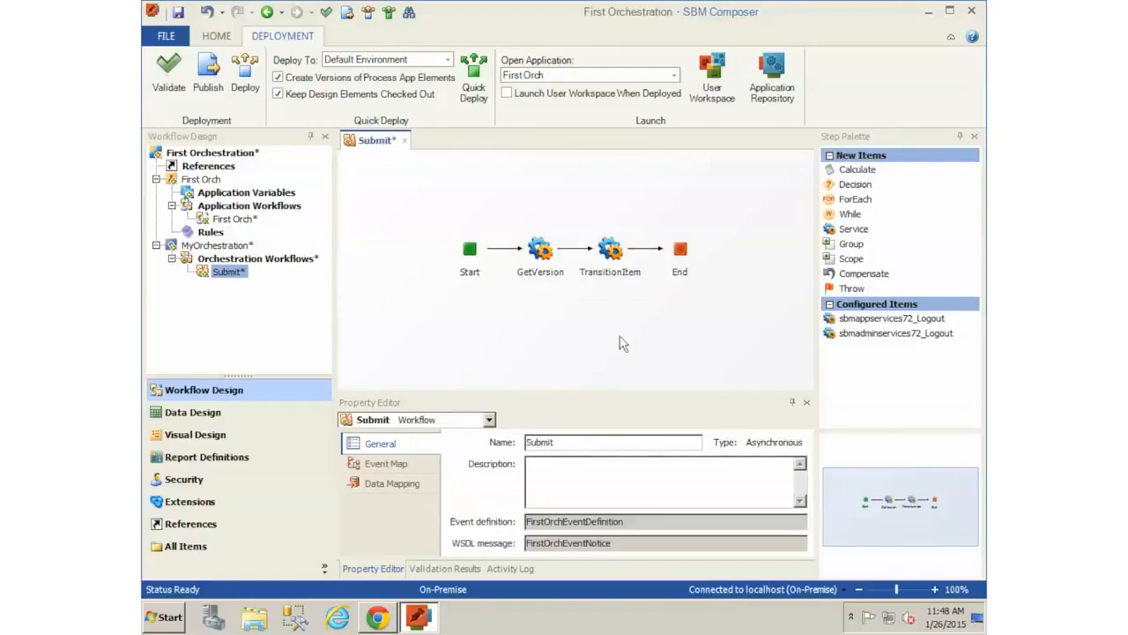
# Open the TransitionItem step's data mapping, enlarge the mapping area and its step inputs column, and expand the item's id inputs.
pyautogui.click(539, 253)
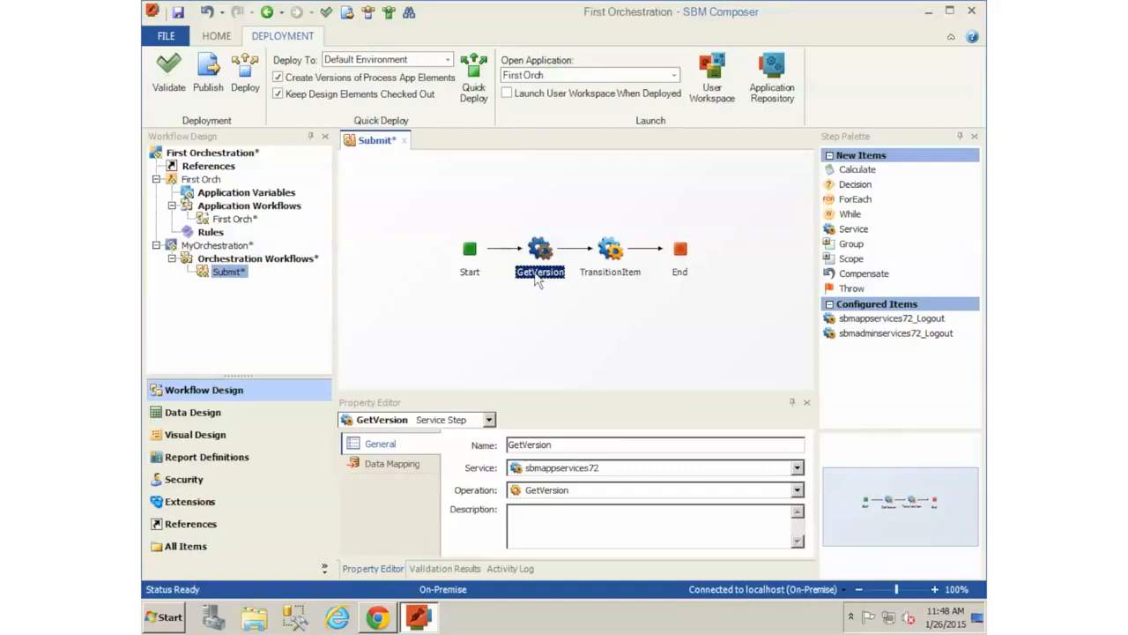
pyautogui.click(611, 254)
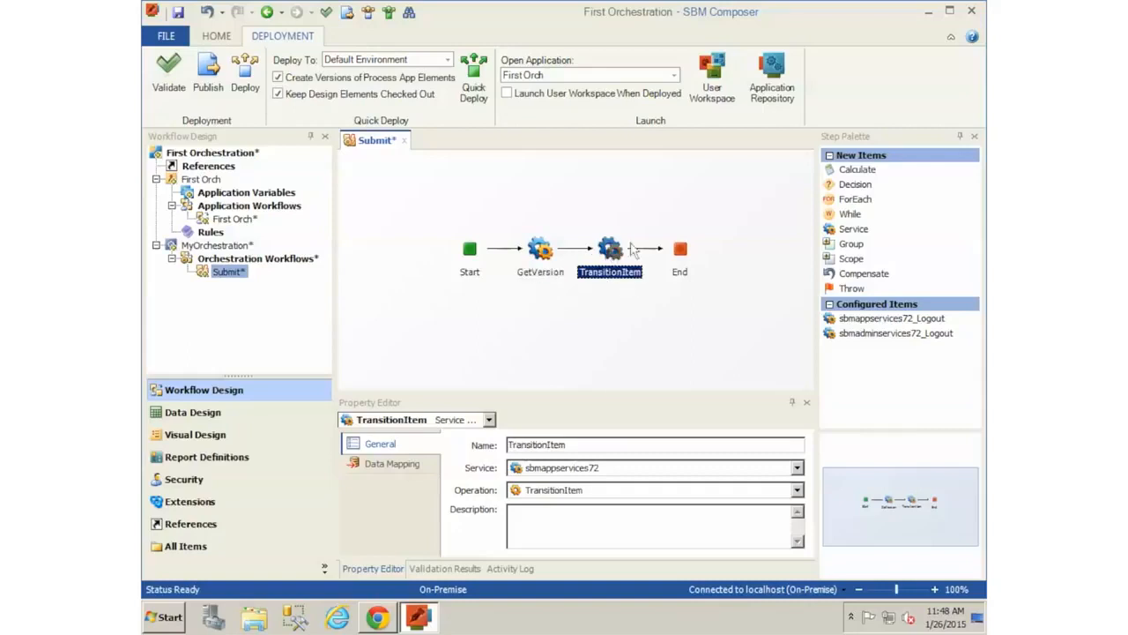
pyautogui.click(374, 467)
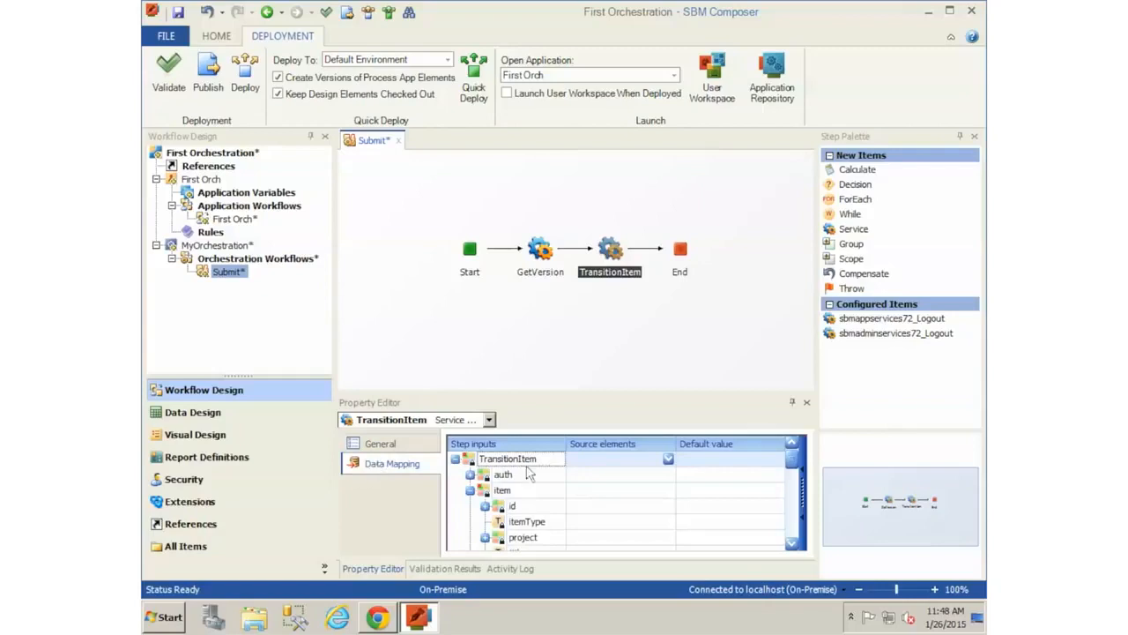
pyautogui.moveTo(557, 393); pyautogui.dragTo(573, 304)
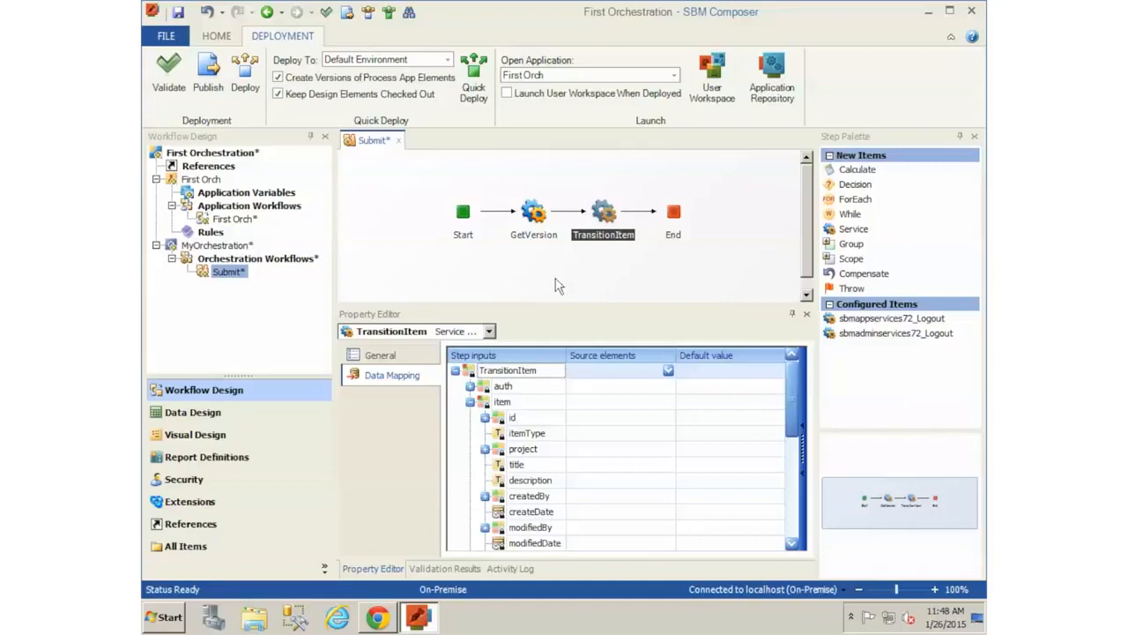
pyautogui.click(470, 386)
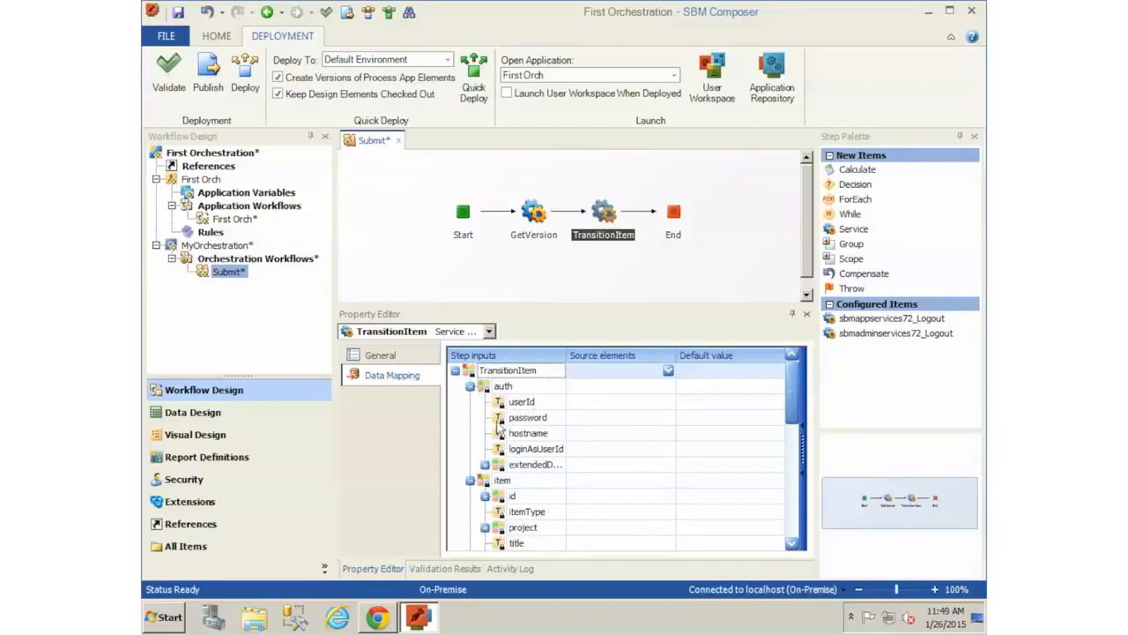
pyautogui.click(470, 387)
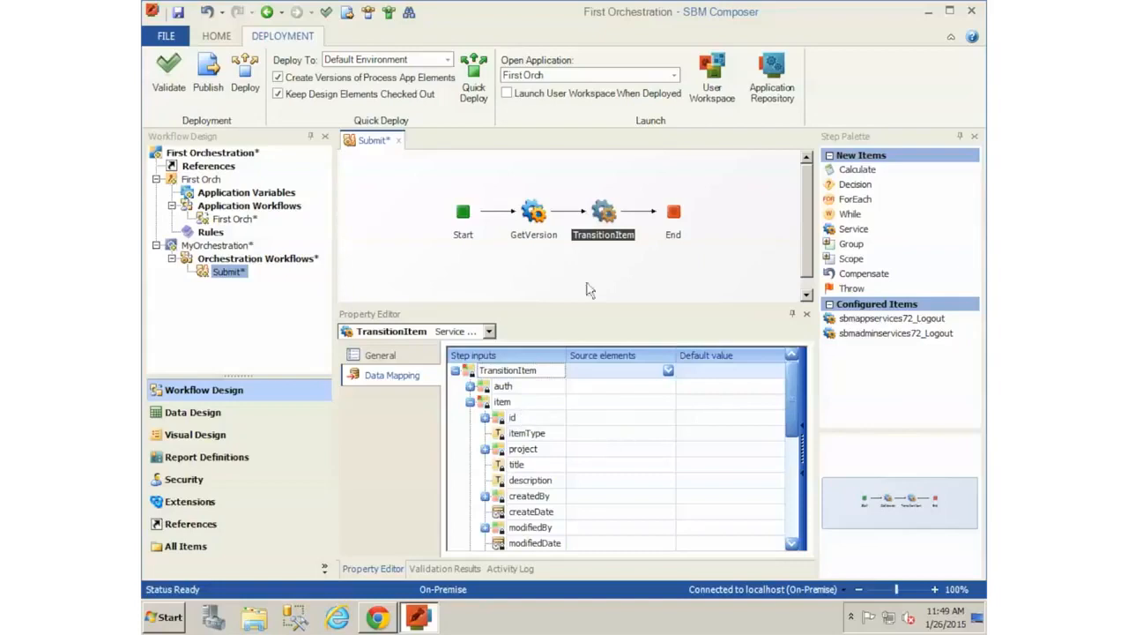
pyautogui.click(484, 417)
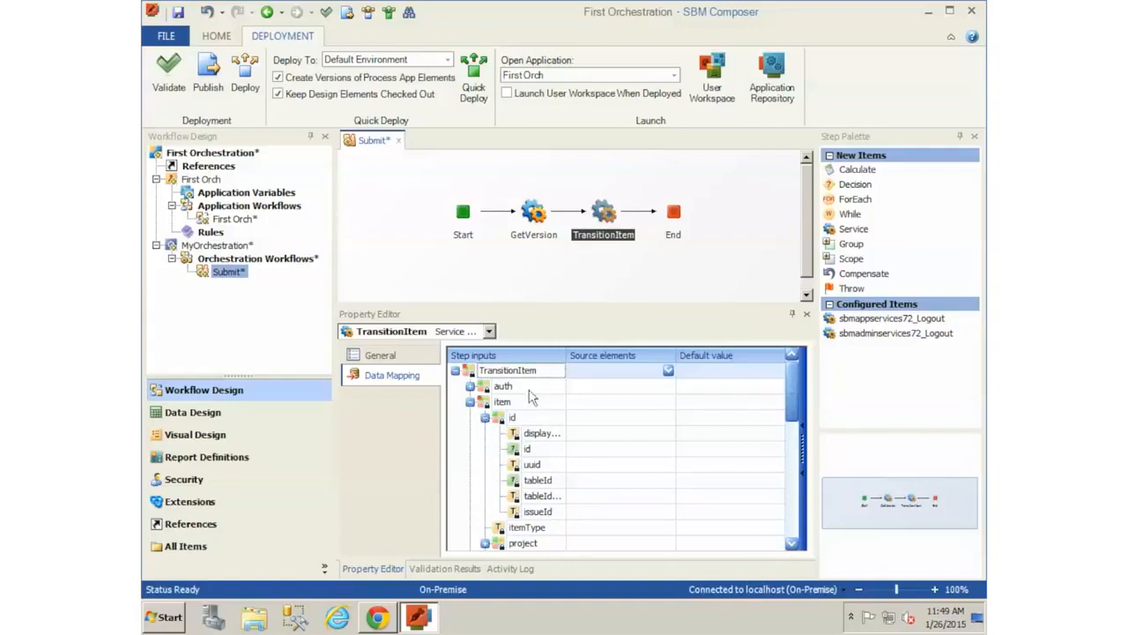
pyautogui.moveTo(567, 354); pyautogui.dragTo(605, 354)
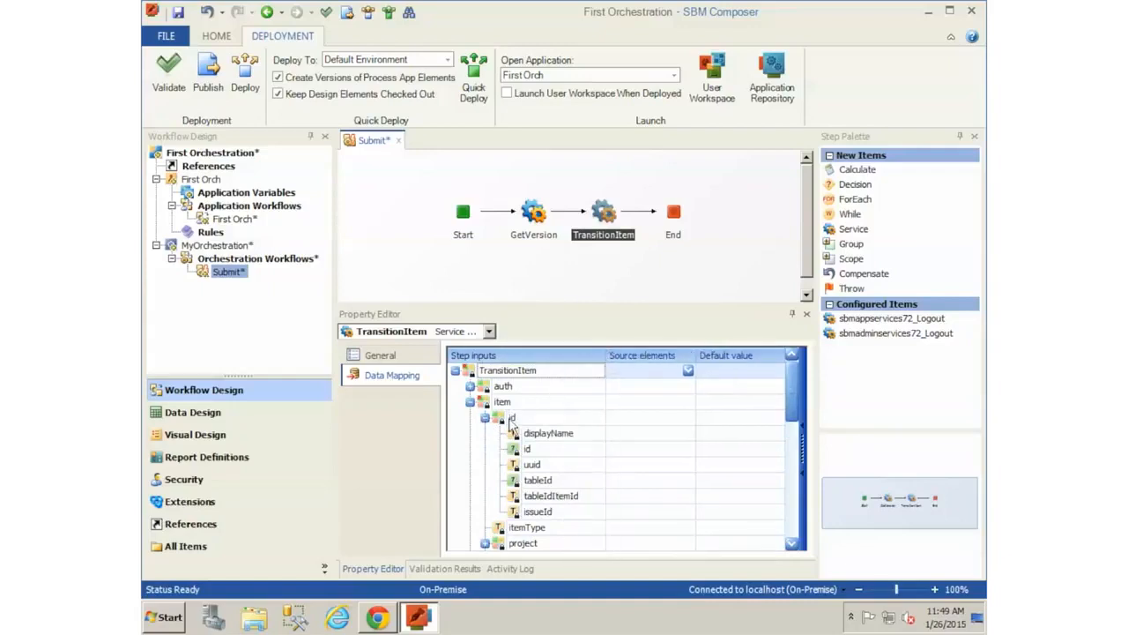
# Map the tableIdItemId input to ItemId_TableRecId from the Extension data of the Submit workflow's EventNotice.
pyautogui.click(621, 496)
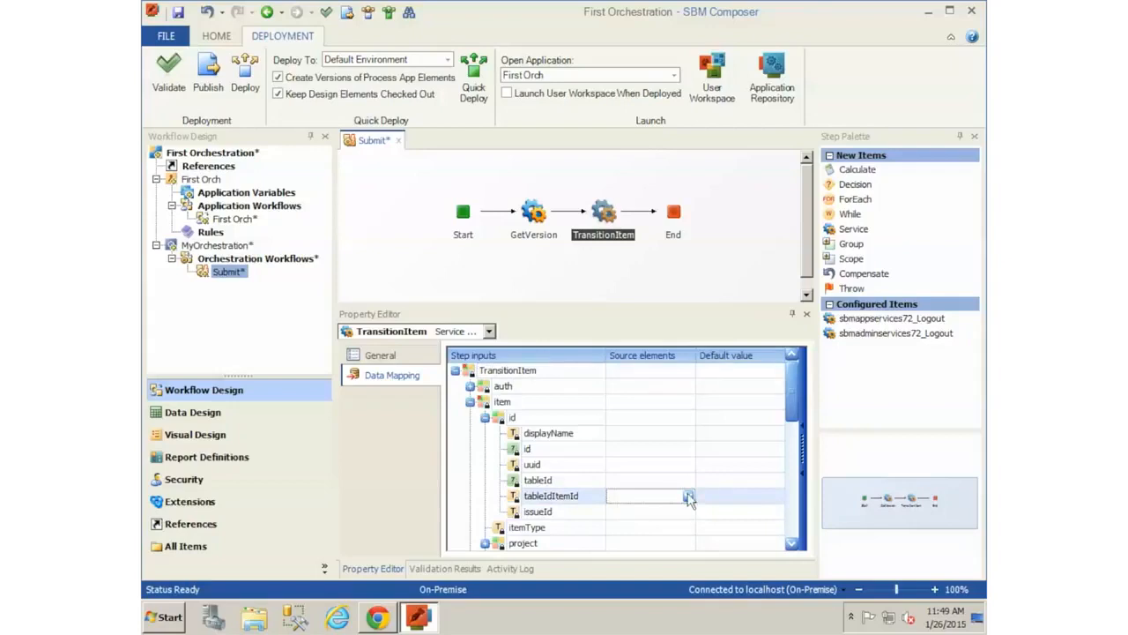
pyautogui.click(688, 497)
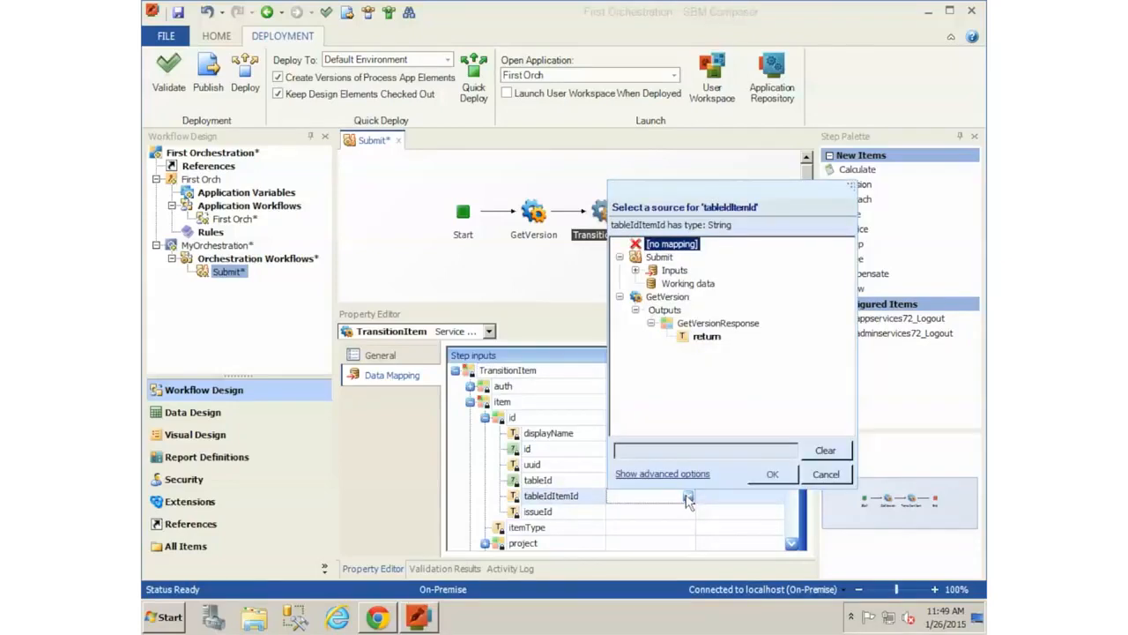
pyautogui.click(636, 271)
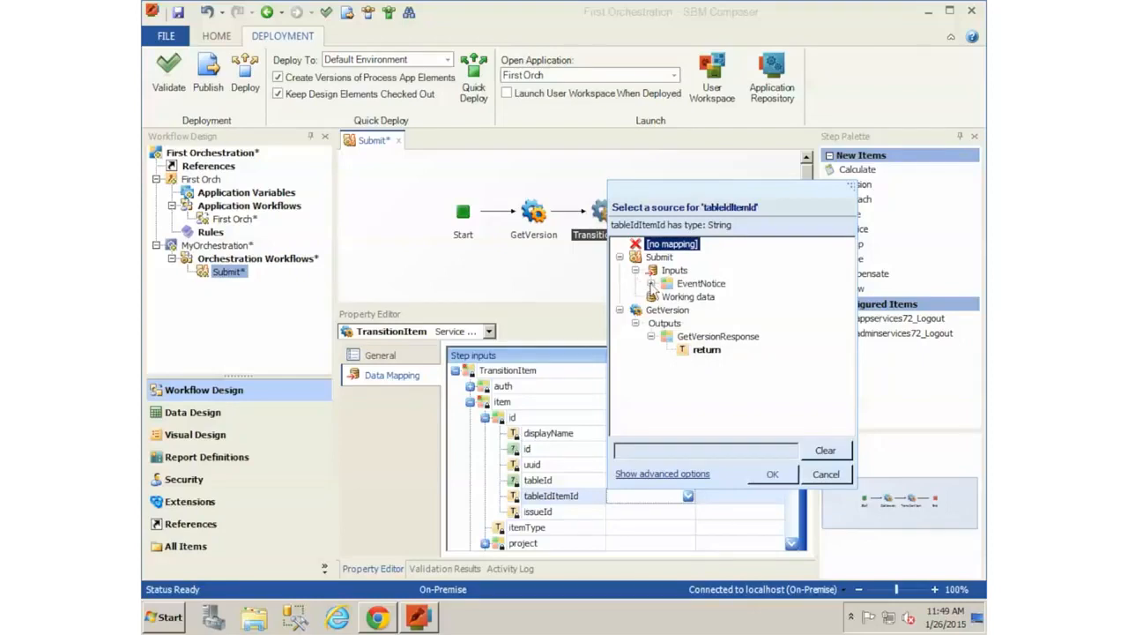
pyautogui.click(650, 283)
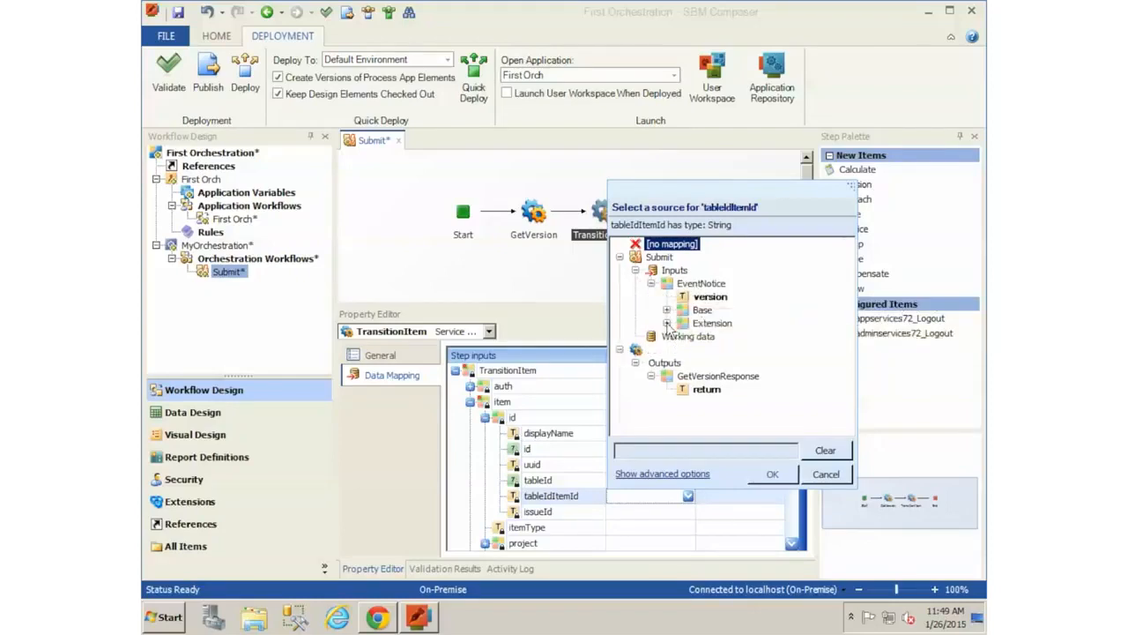
pyautogui.click(667, 322)
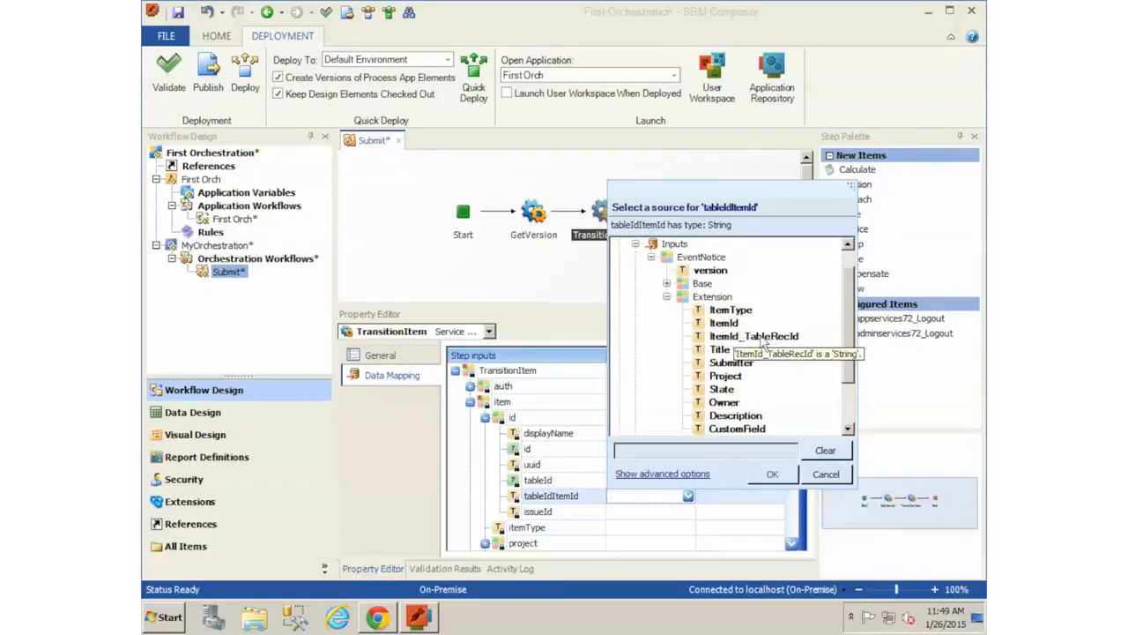
pyautogui.click(755, 339)
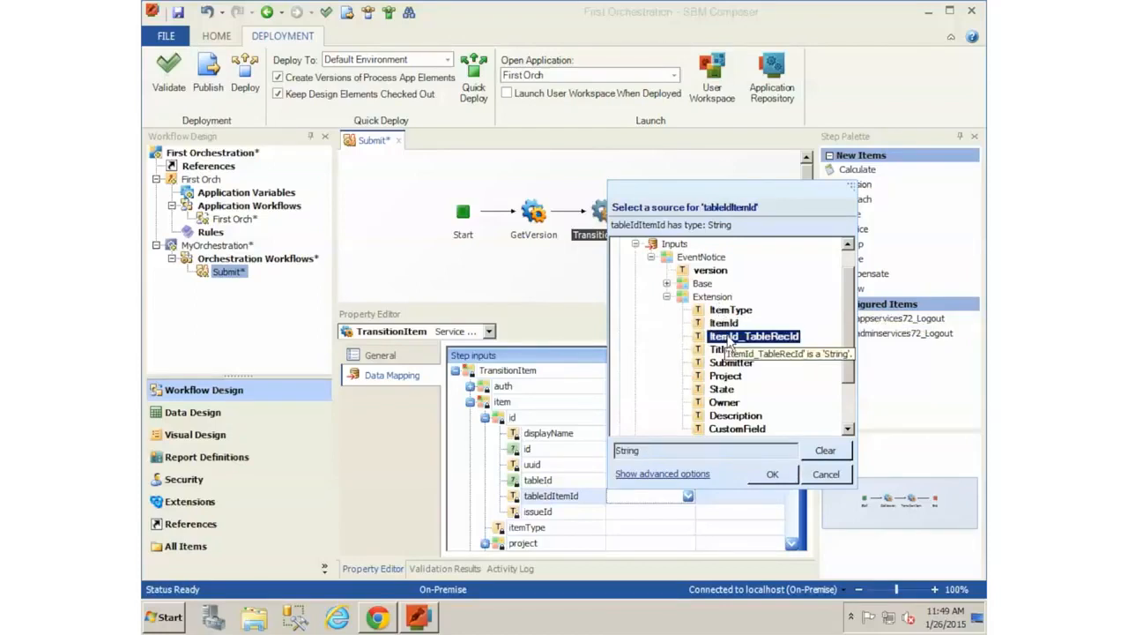
pyautogui.click(772, 473)
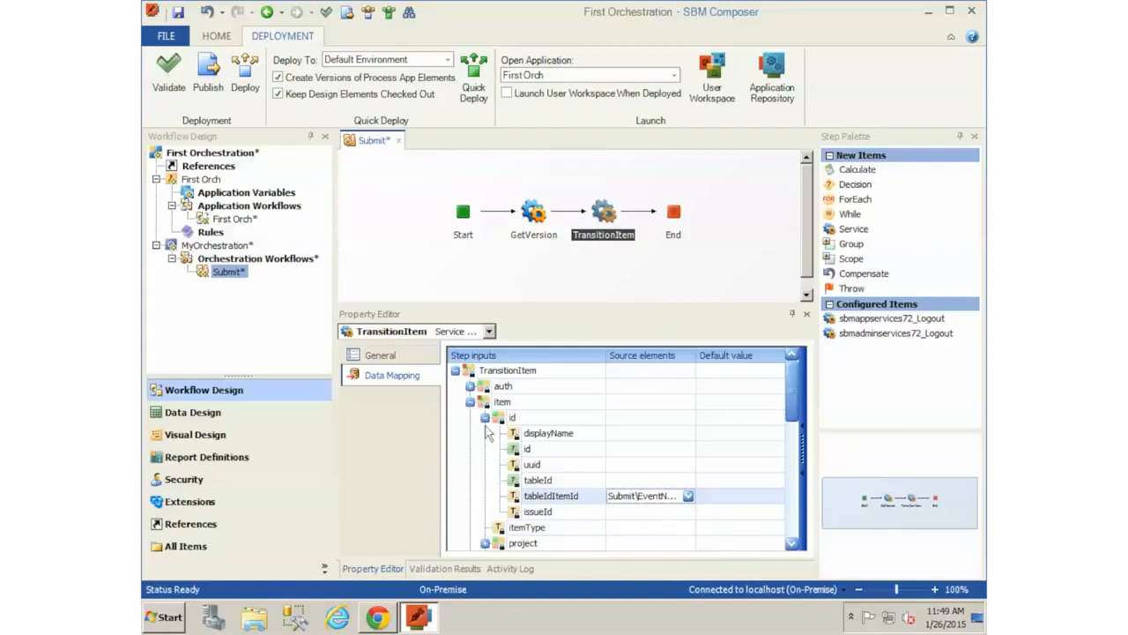
# Map the item's description input to the return value of the GetVersion step's GetVersionResponse output.
pyautogui.click(471, 402)
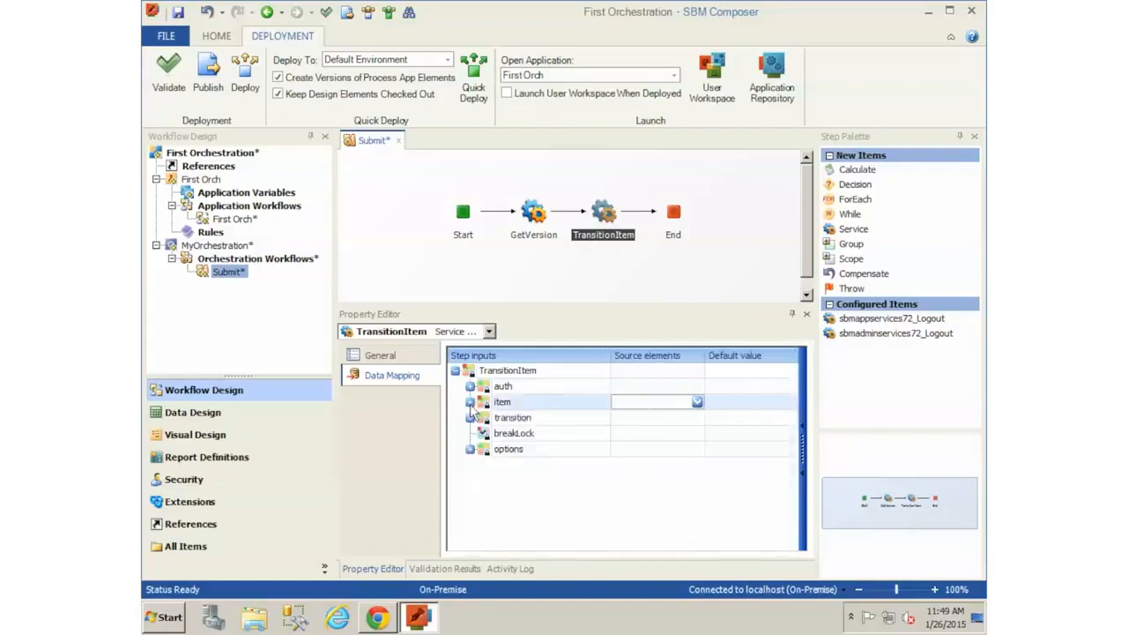
pyautogui.click(470, 402)
pyautogui.click(485, 418)
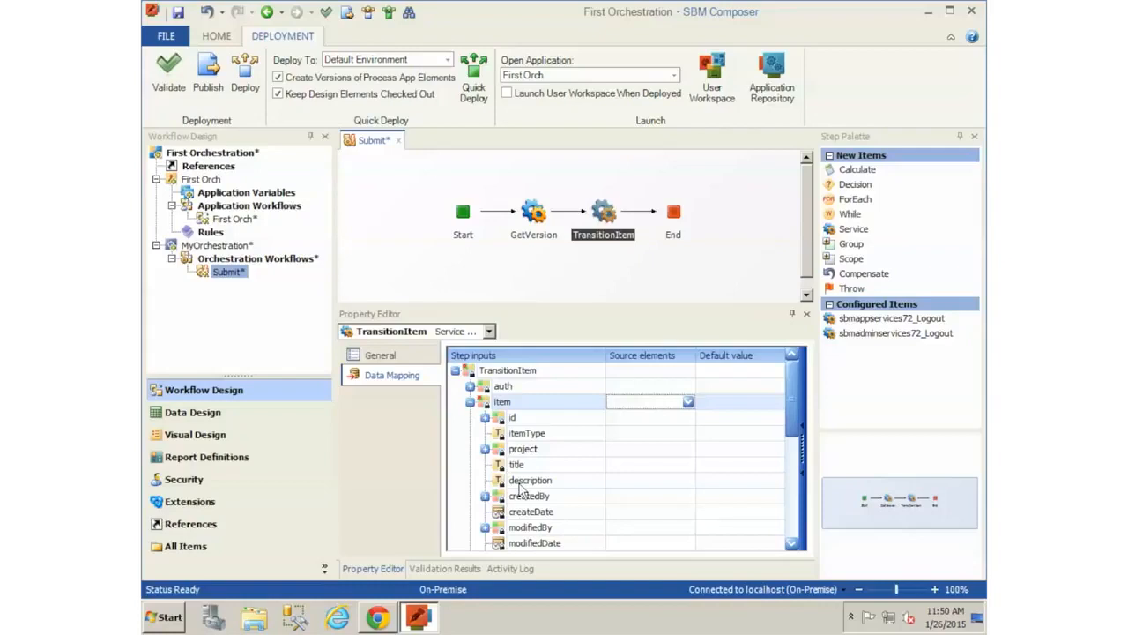
pyautogui.click(617, 483)
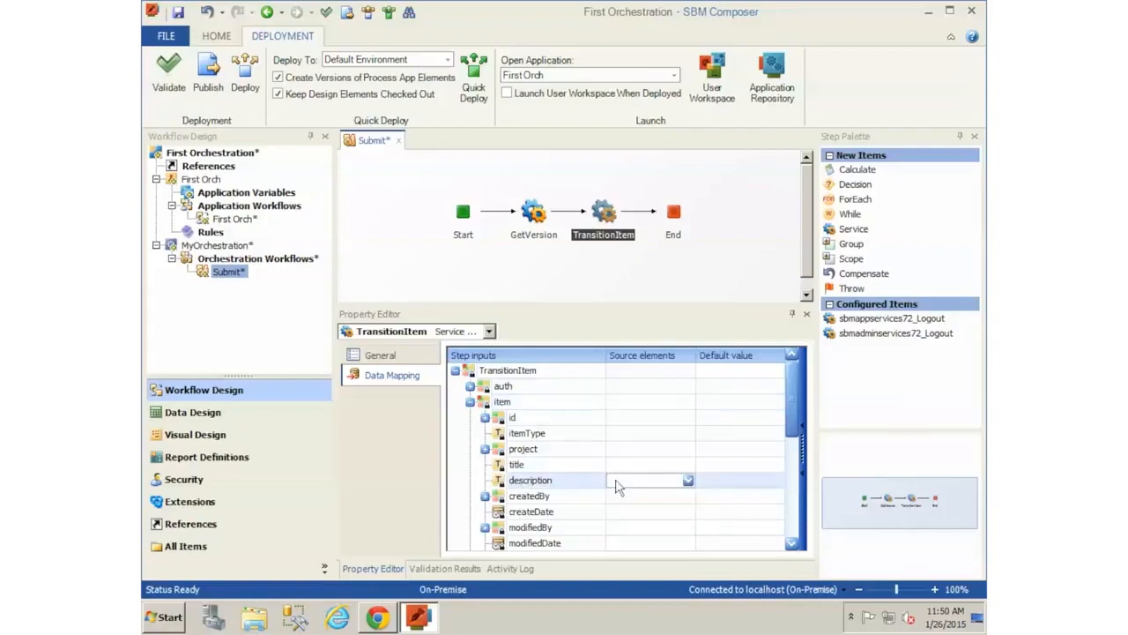
pyautogui.click(688, 481)
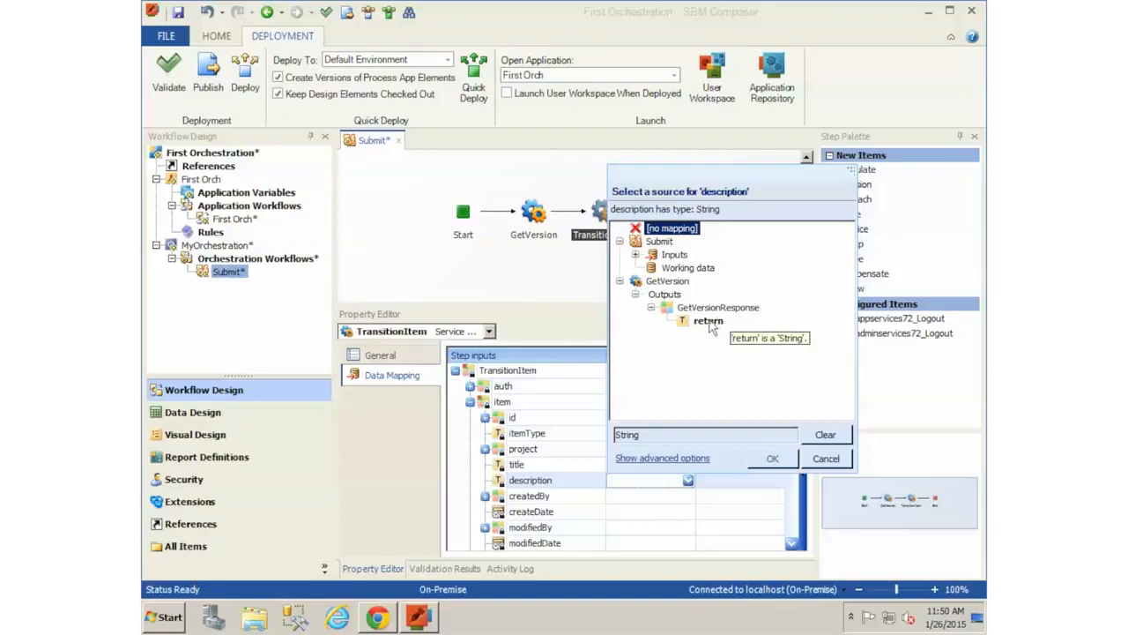
pyautogui.click(708, 321)
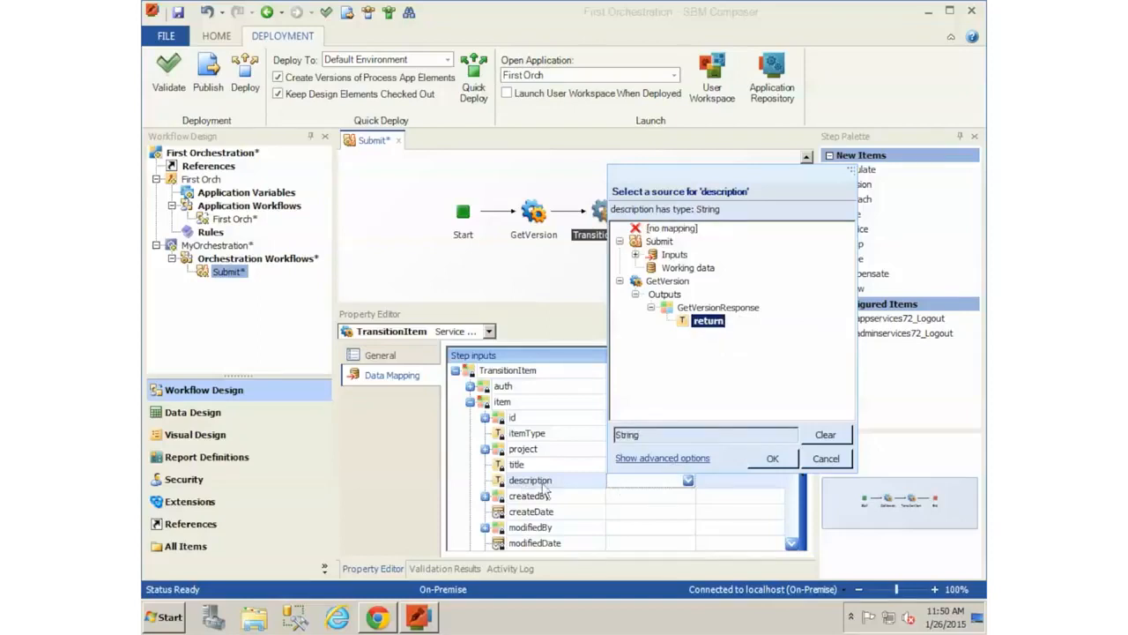
pyautogui.click(765, 459)
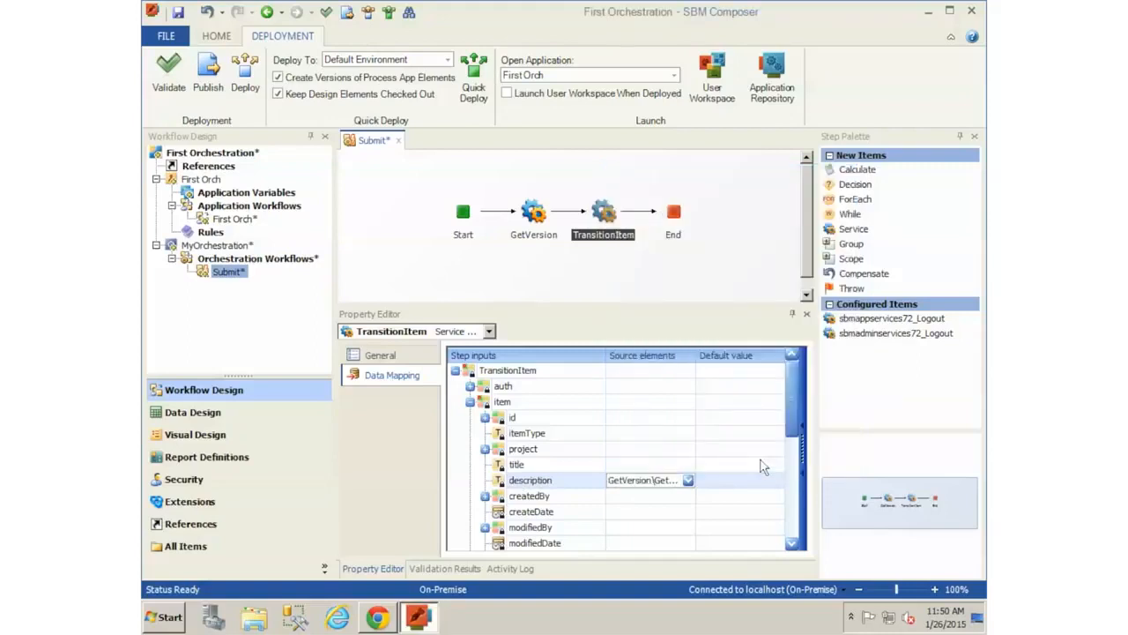
# Add one array record to the item's extendedField input in the TransitionItem mapping.
pyautogui.moveTo(790, 420); pyautogui.dragTo(798, 471)
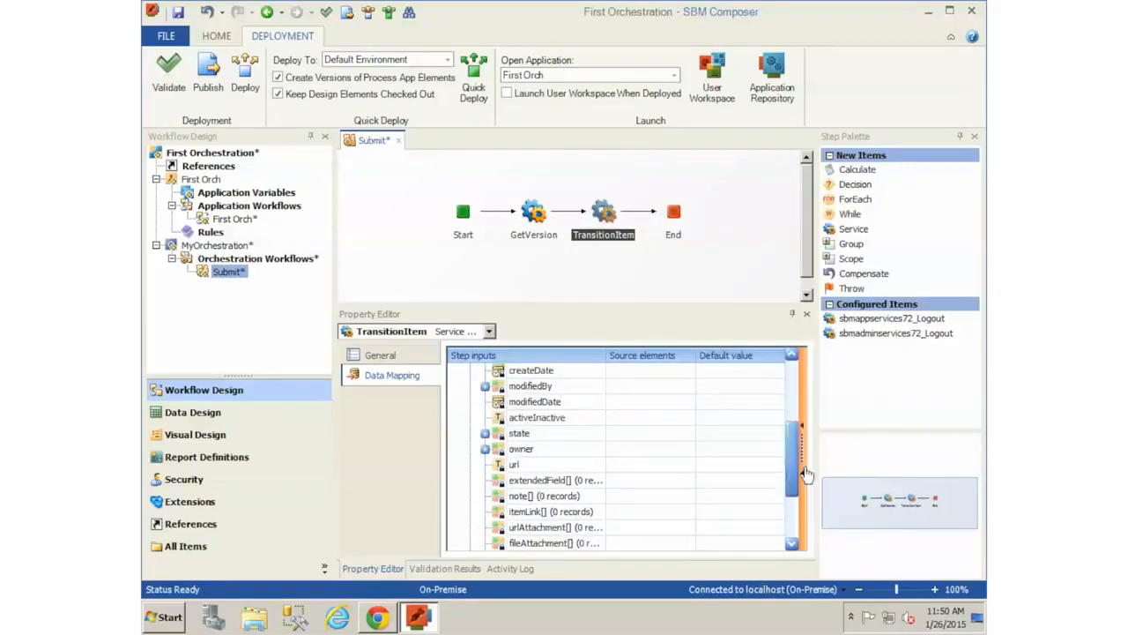
pyautogui.click(530, 481)
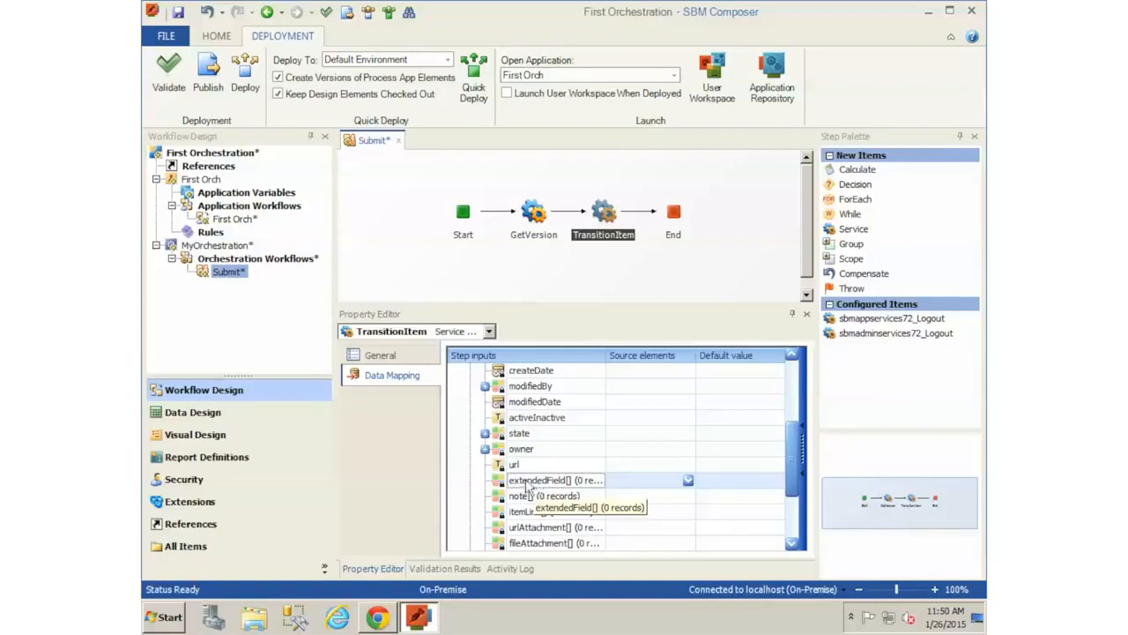
pyautogui.rightClick(528, 485)
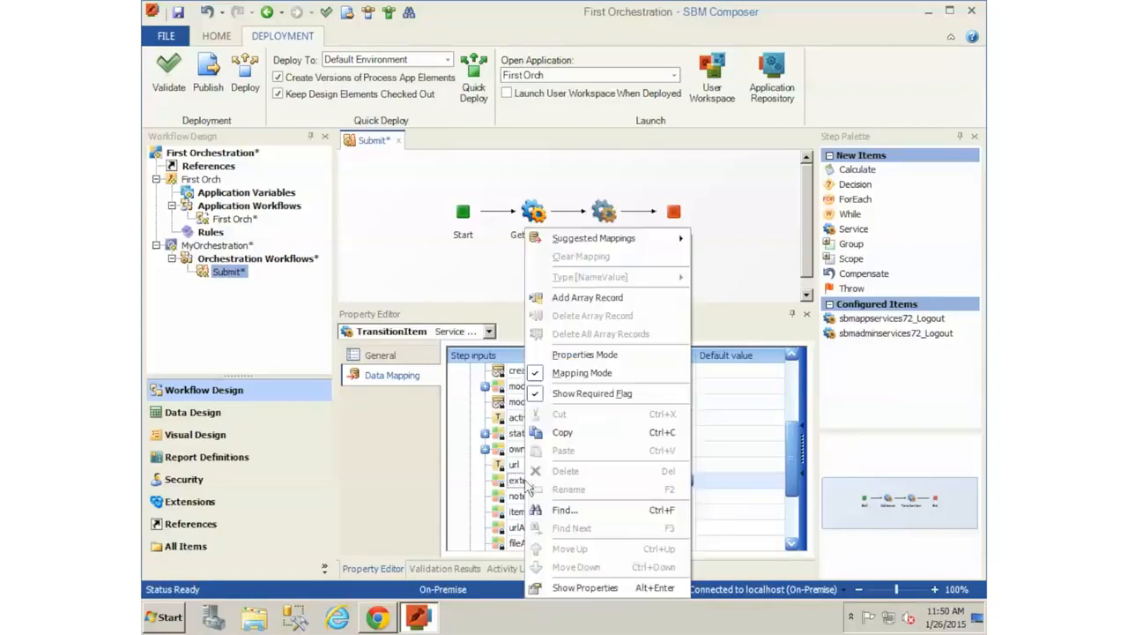
pyautogui.click(582, 300)
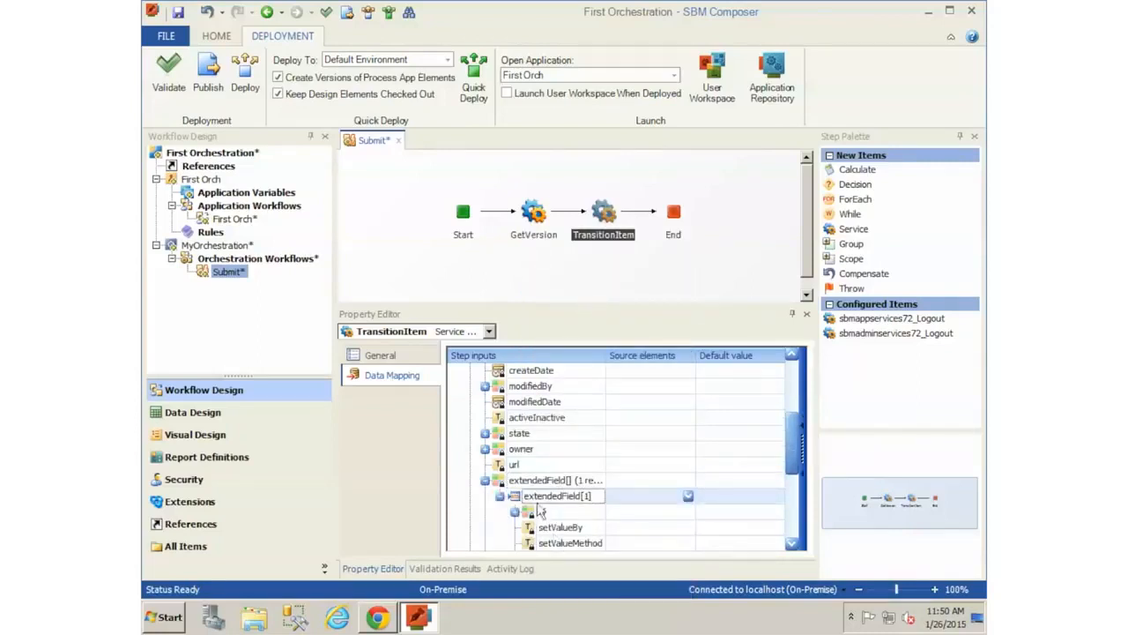
# Set the default value of dbName under the id of the new extendedField record to CUSTOM_FIELD.
pyautogui.scroll(-1, 580, 498)
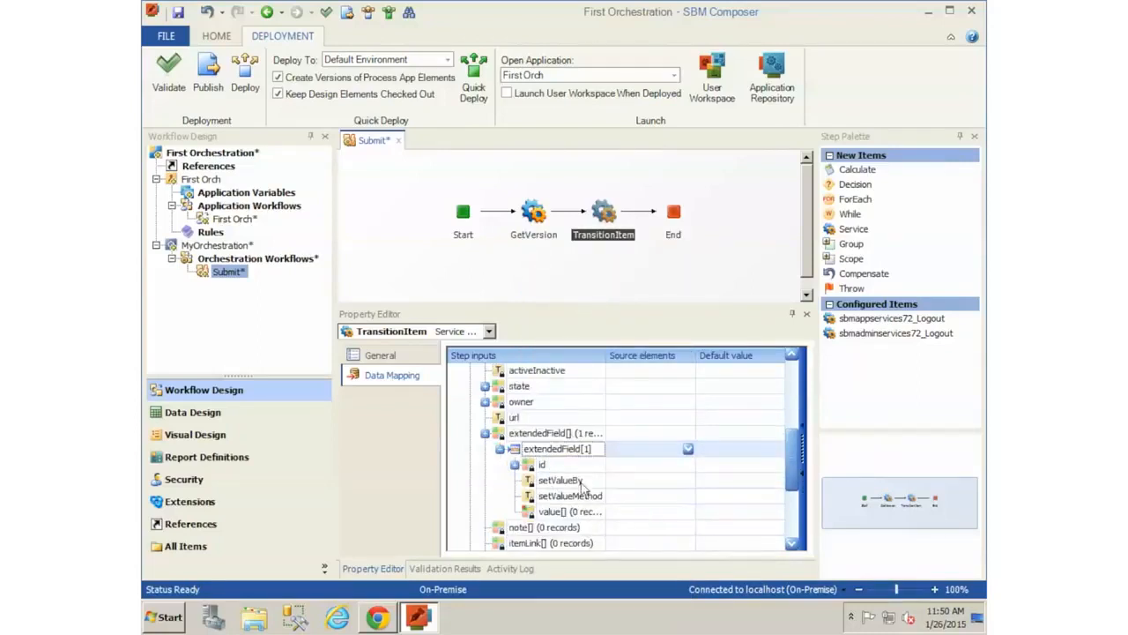
pyautogui.click(515, 465)
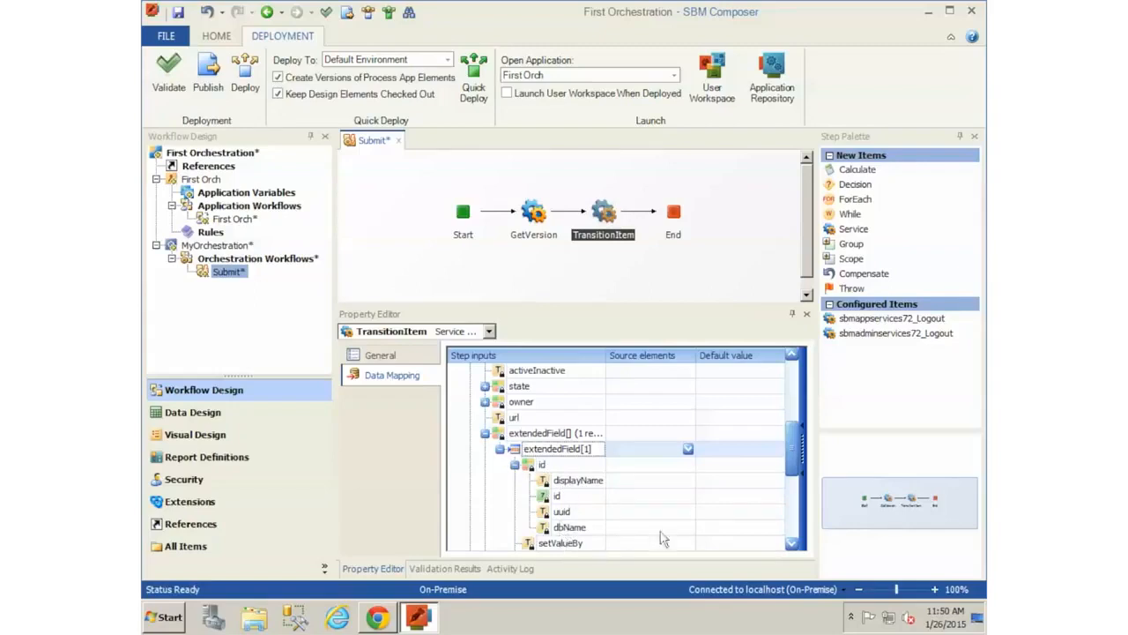
pyautogui.click(710, 528)
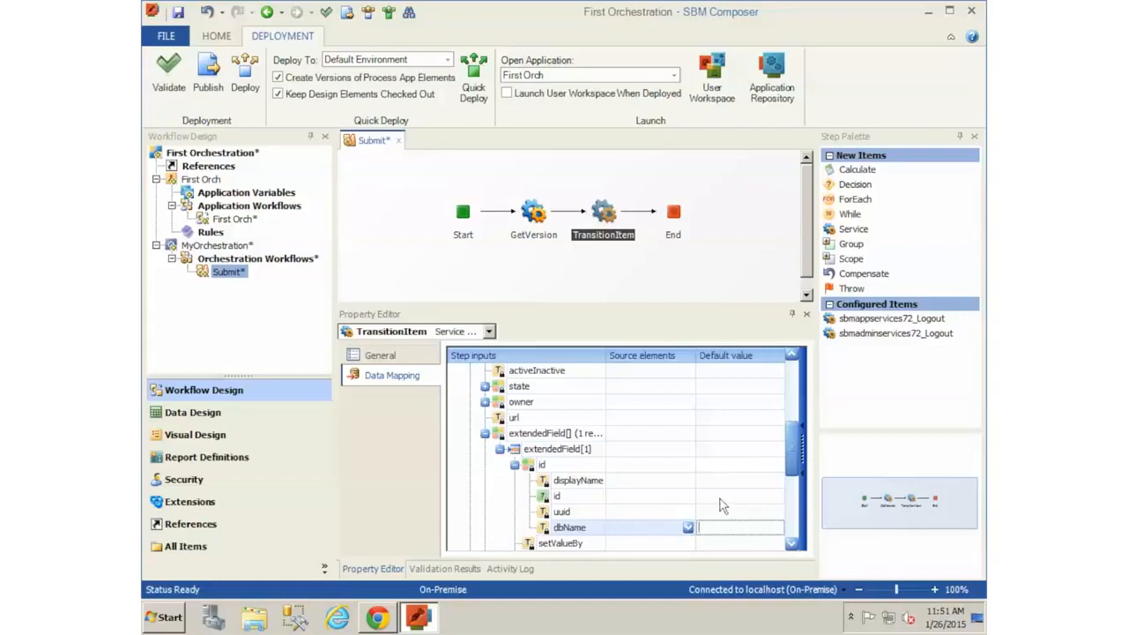
pyautogui.write('CUSTOM_FIELD')
# Add one array record to the value array inside the extendedField record.
pyautogui.moveTo(799, 464)
pyautogui.mouseDown()
pyautogui.moveTo(796, 506)
pyautogui.moveTo(797, 485)
pyautogui.mouseUp()
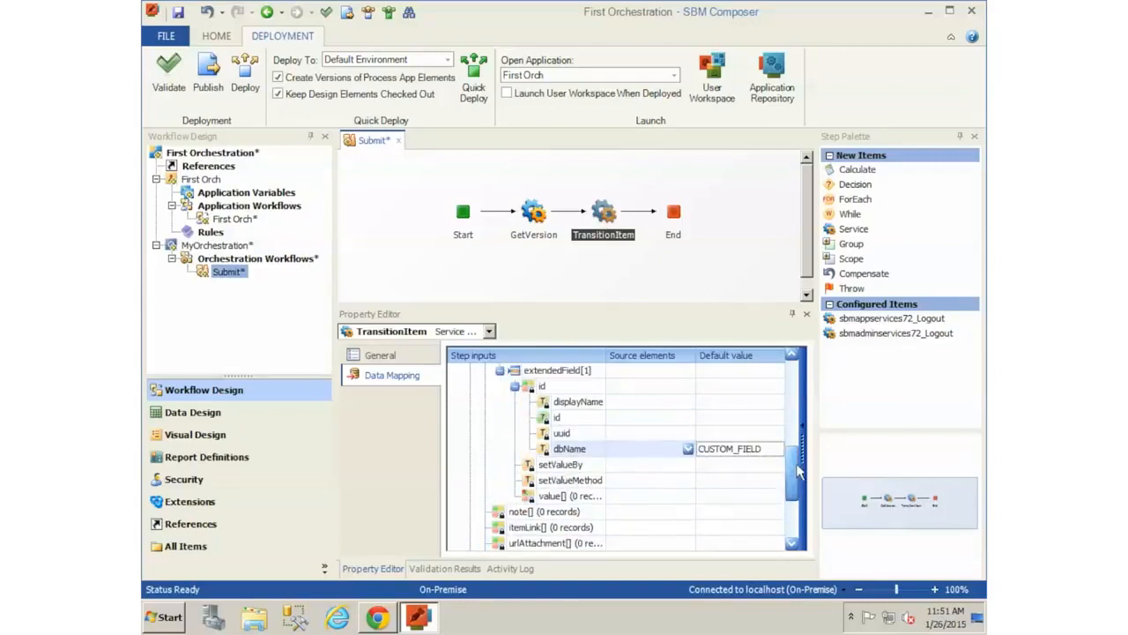
pyautogui.click(551, 501)
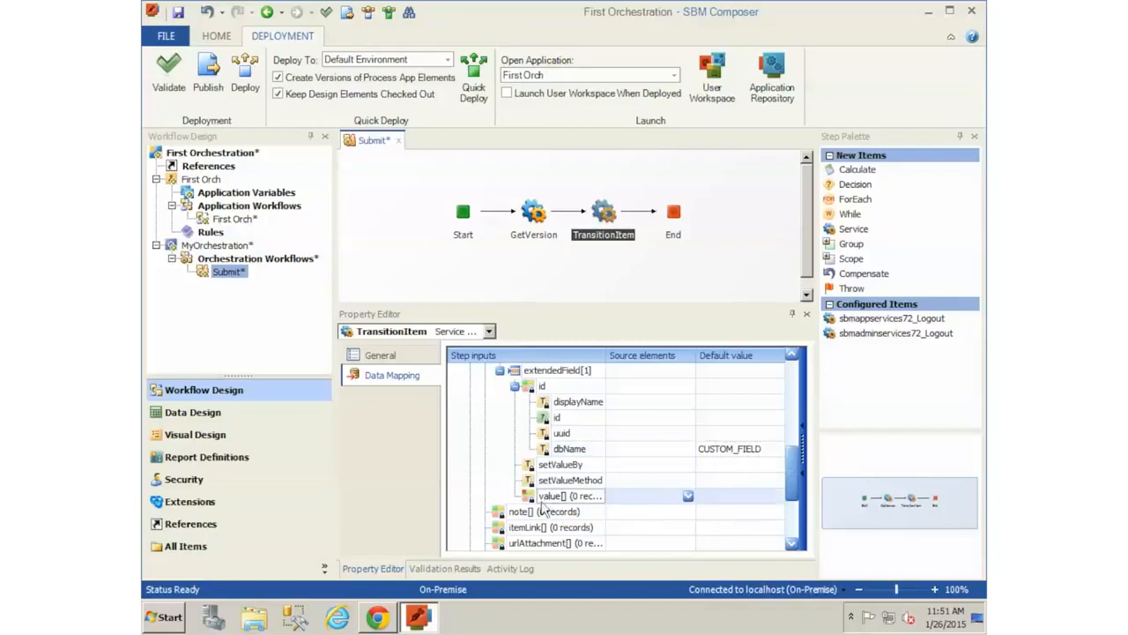
pyautogui.rightClick(547, 499)
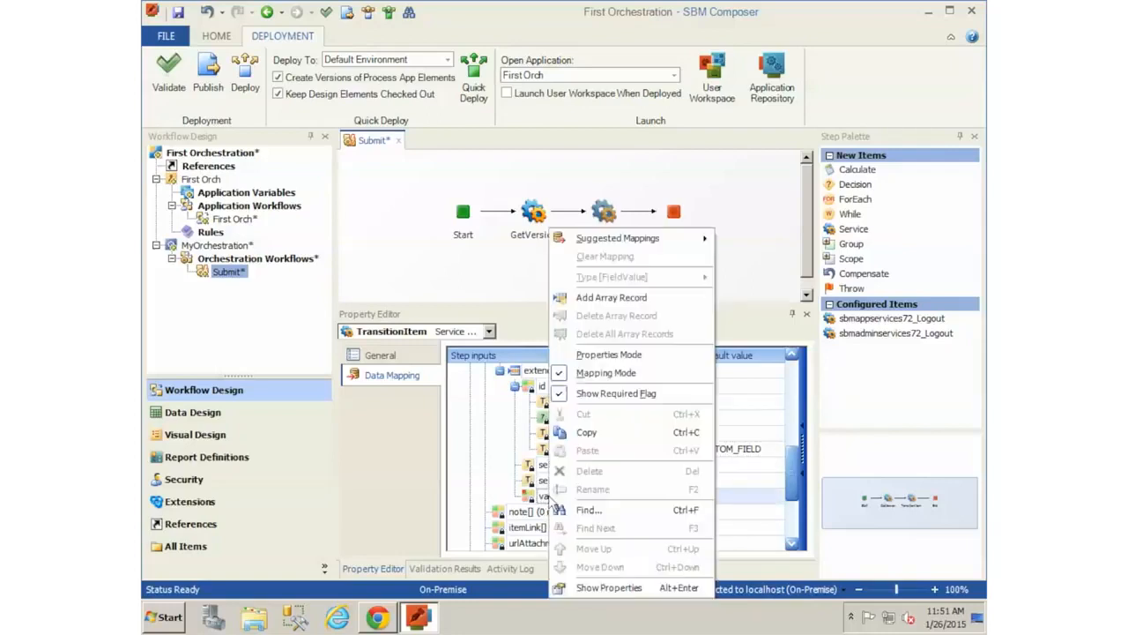
pyautogui.click(612, 301)
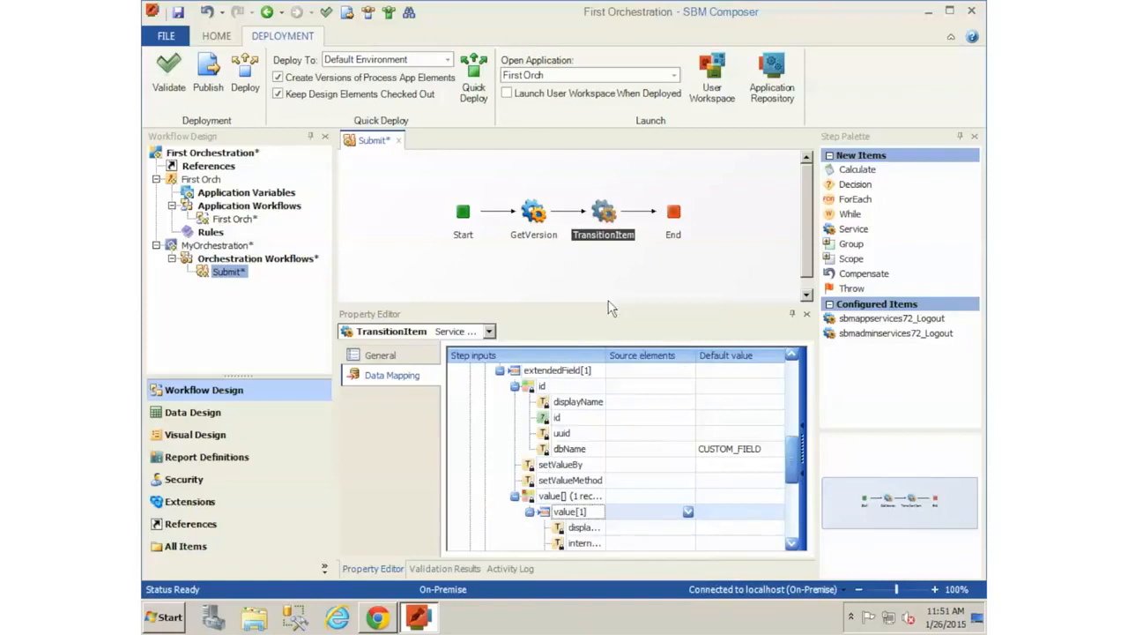
# Map the internalValue input under value[1] of the extendedField record to the return value of GetVersion's GetVersionResponse output.
pyautogui.moveTo(794, 459); pyautogui.dragTo(795, 481)
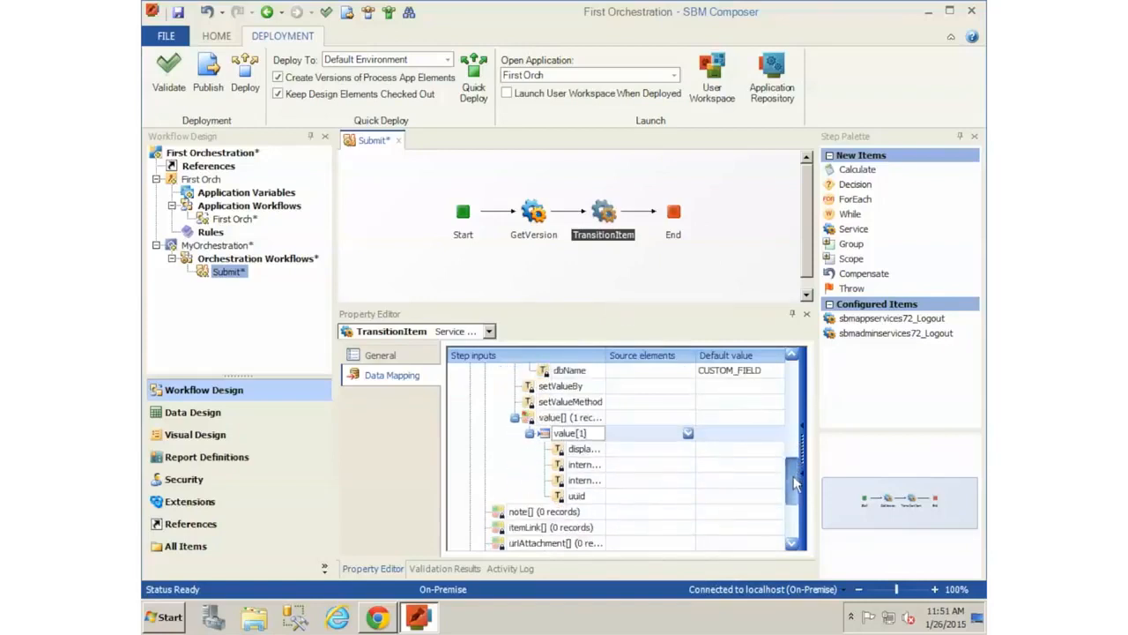
pyautogui.moveTo(604, 352); pyautogui.dragTo(641, 354)
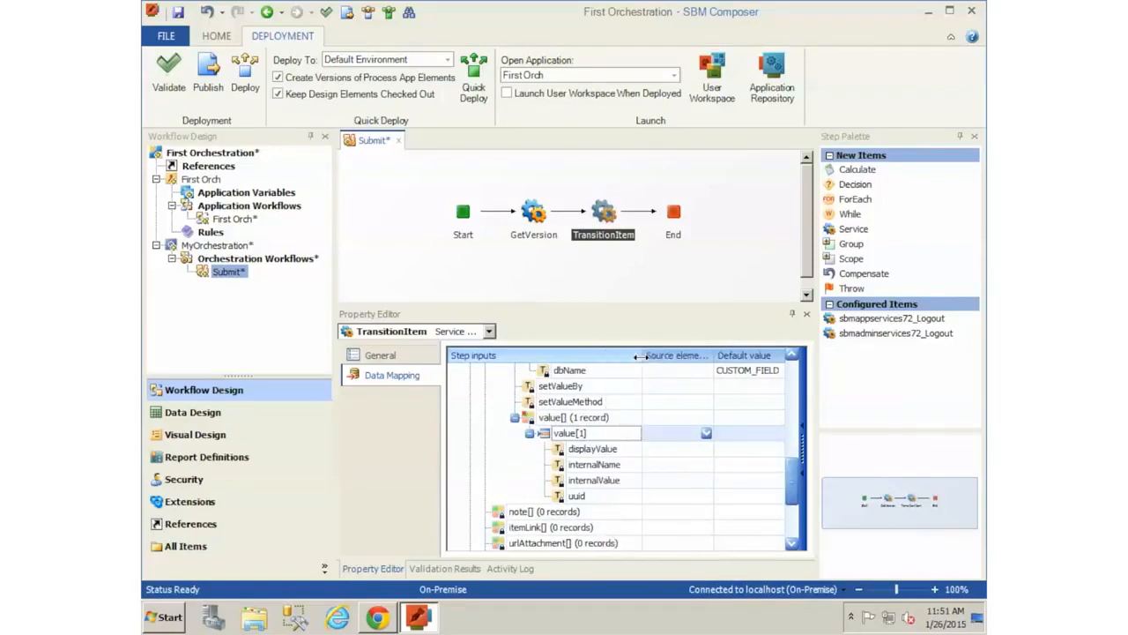
pyautogui.click(586, 482)
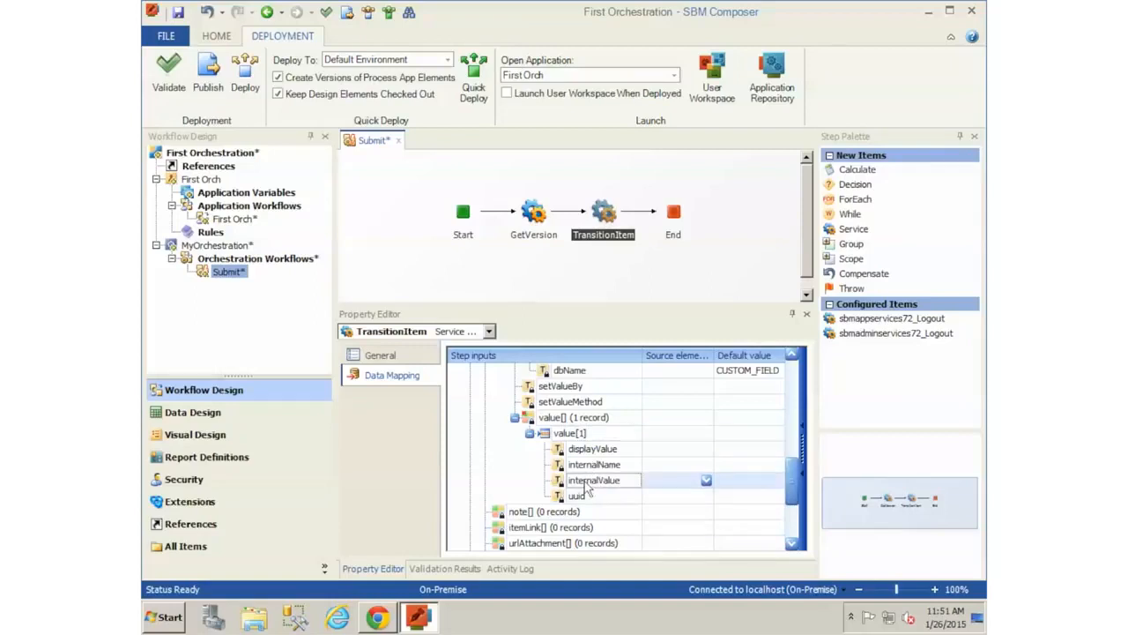
pyautogui.click(706, 484)
pyautogui.click(706, 481)
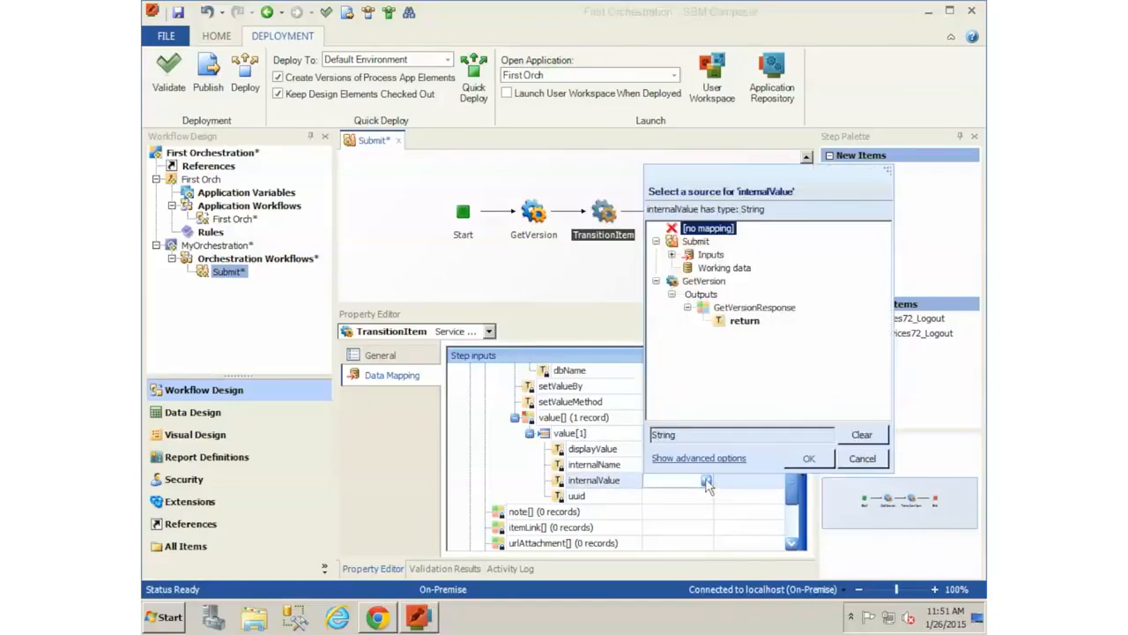
pyautogui.click(745, 320)
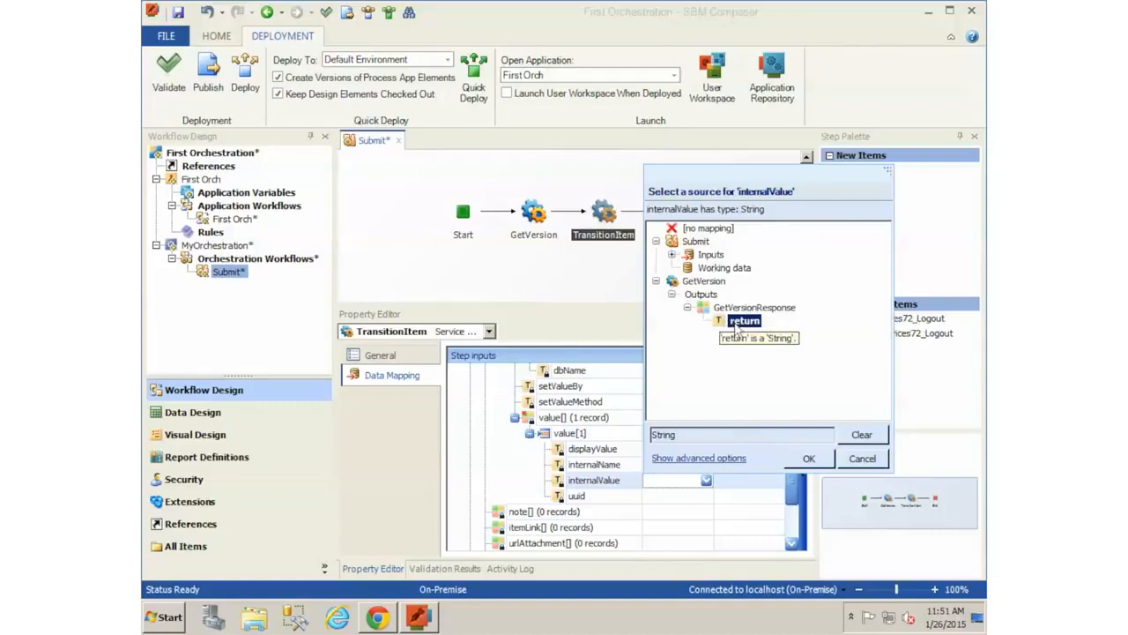
pyautogui.click(809, 458)
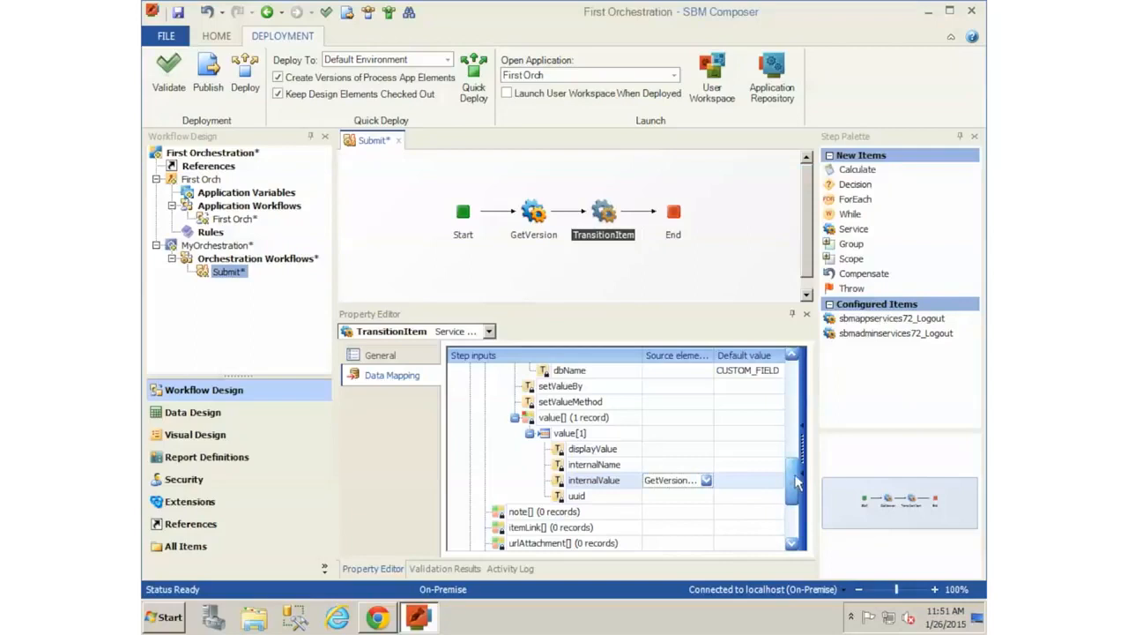
# Review the TransitionItem mapping of the extendedField record, including its array record options, the id's dbName and the value's internalValue.
pyautogui.scroll(3, 661, 458)
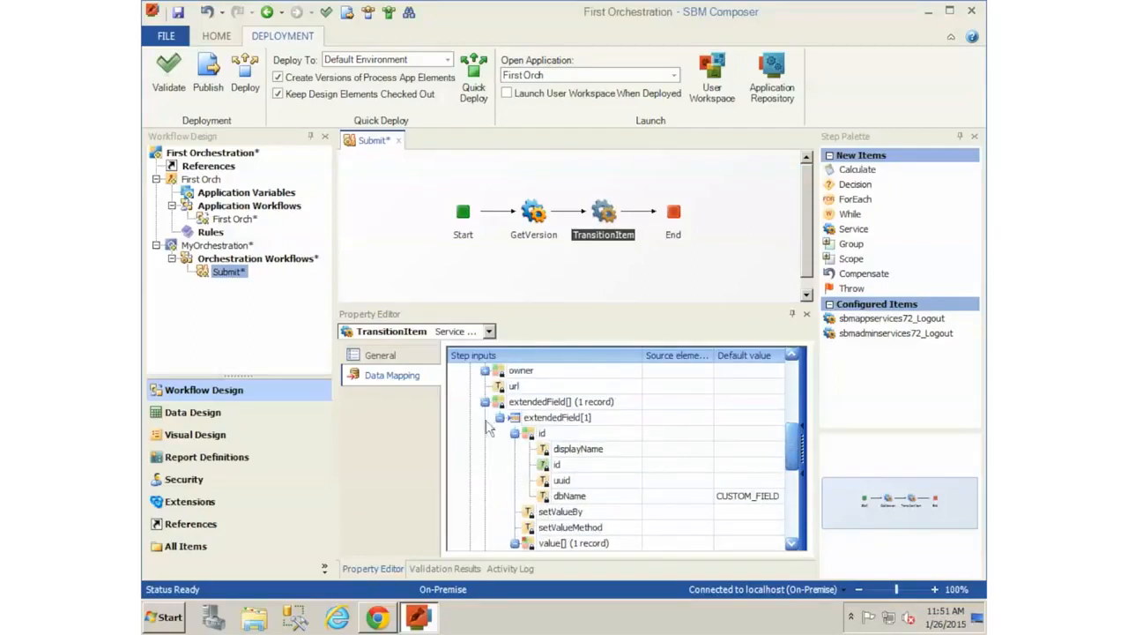
pyautogui.click(499, 421)
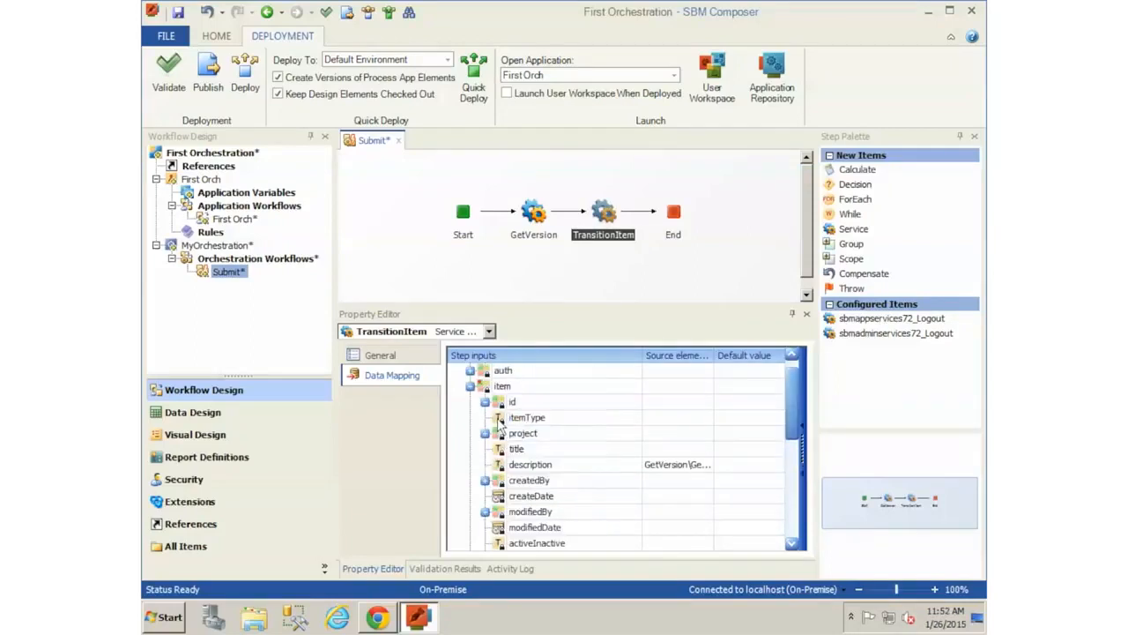
pyautogui.moveTo(788, 404); pyautogui.dragTo(793, 477)
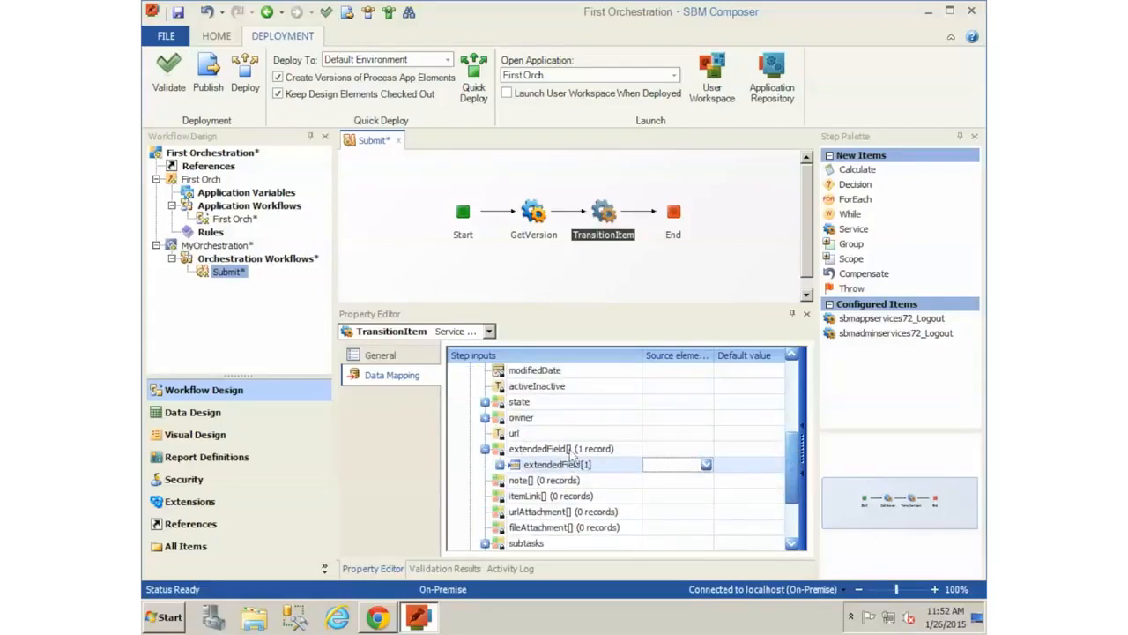
pyautogui.rightClick(526, 451)
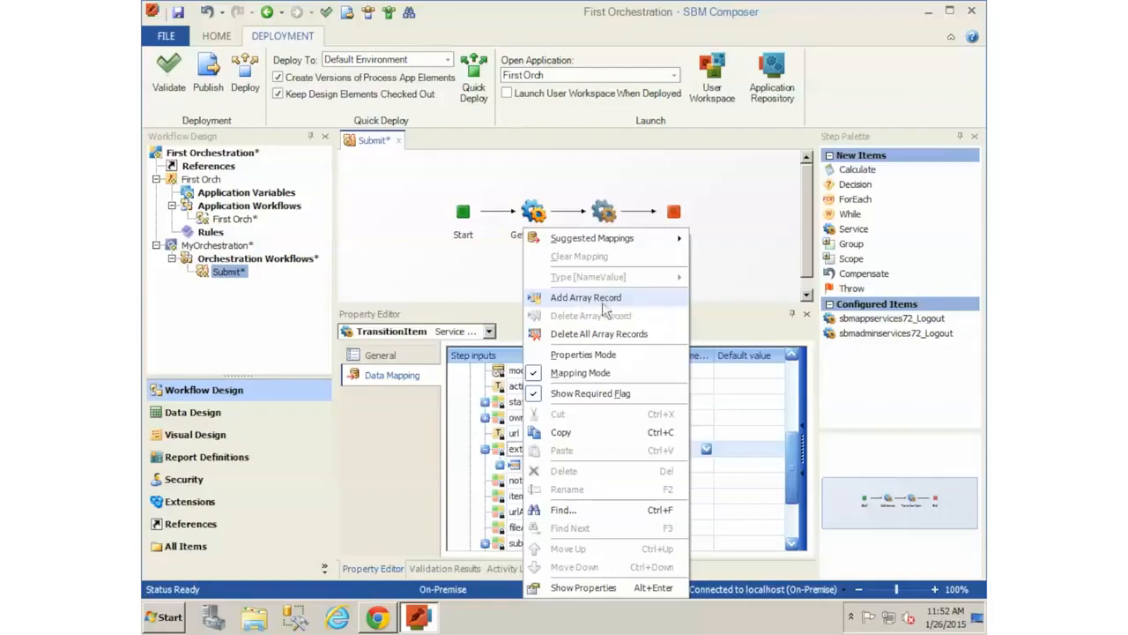
pyautogui.click(485, 450)
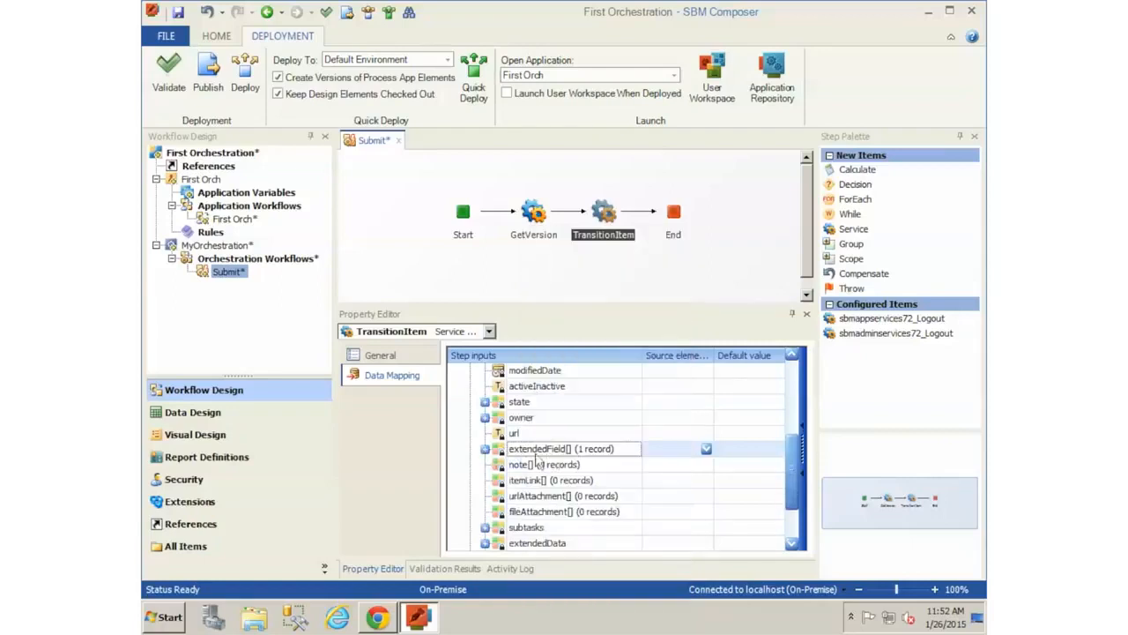
pyautogui.click(485, 450)
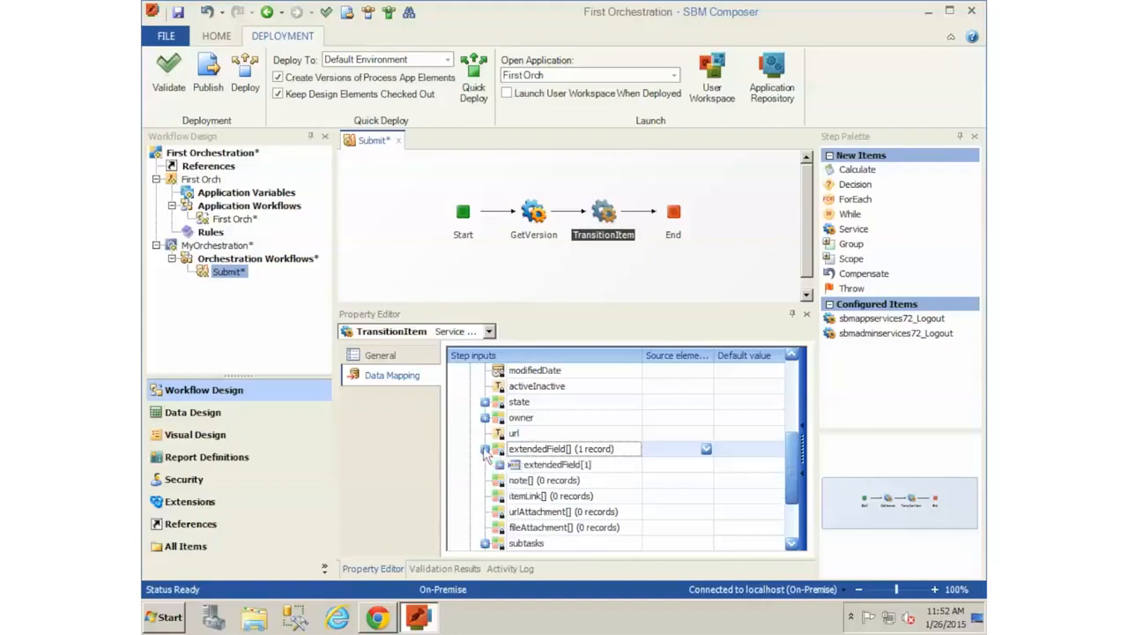
pyautogui.click(500, 464)
pyautogui.scroll(-1, 592, 492)
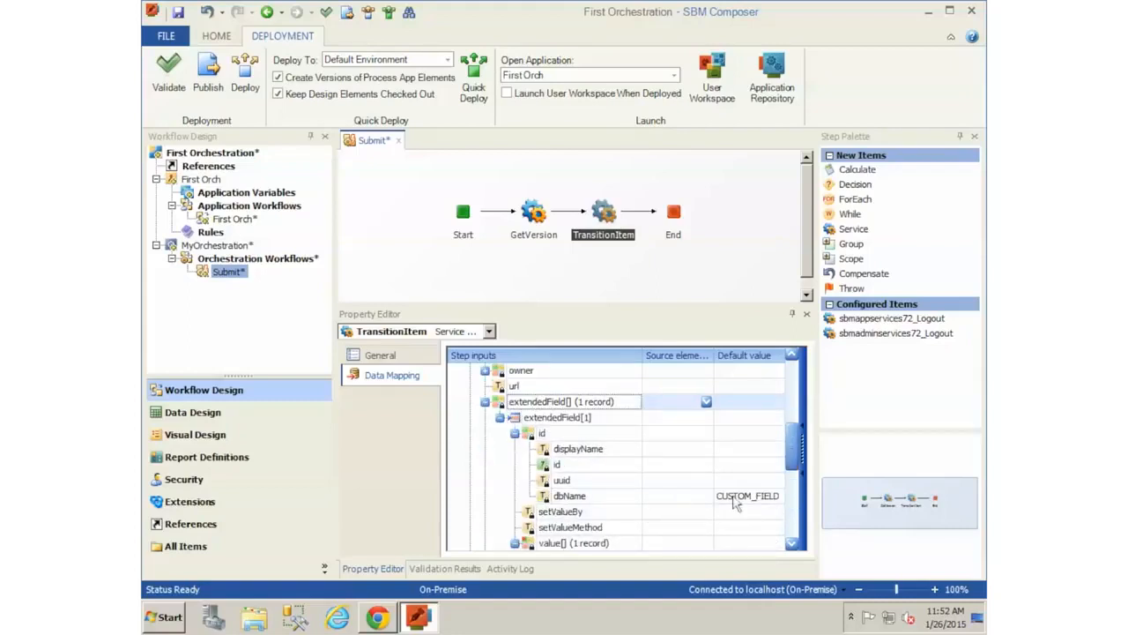
pyautogui.click(517, 436)
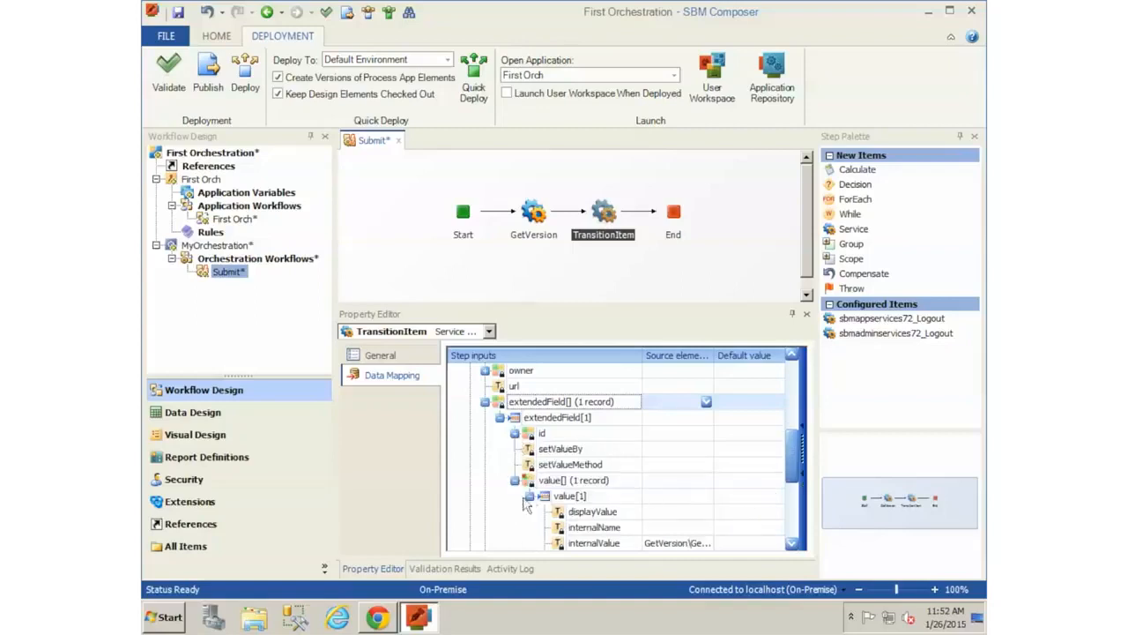
pyautogui.scroll(-1, 528, 509)
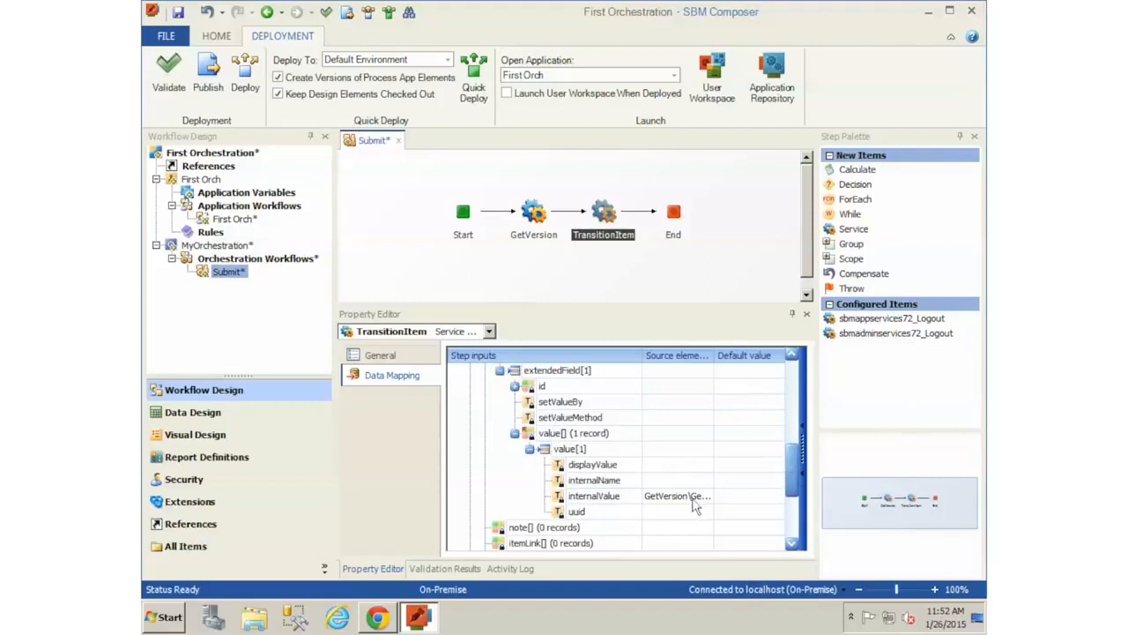
pyautogui.click(515, 434)
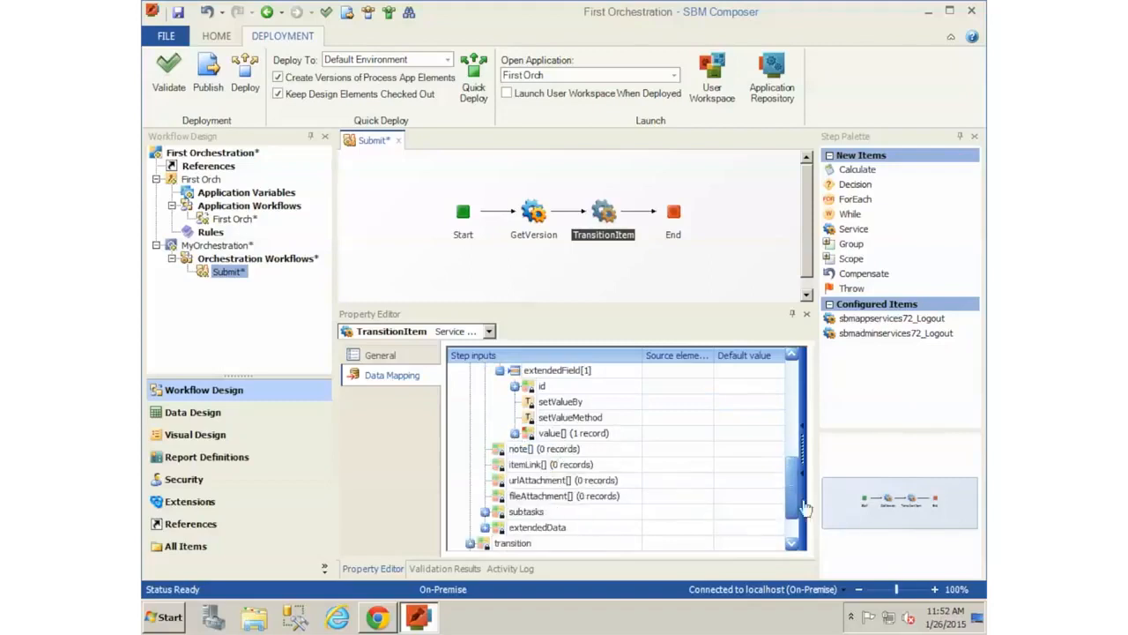
pyautogui.moveTo(789, 510); pyautogui.dragTo(783, 366)
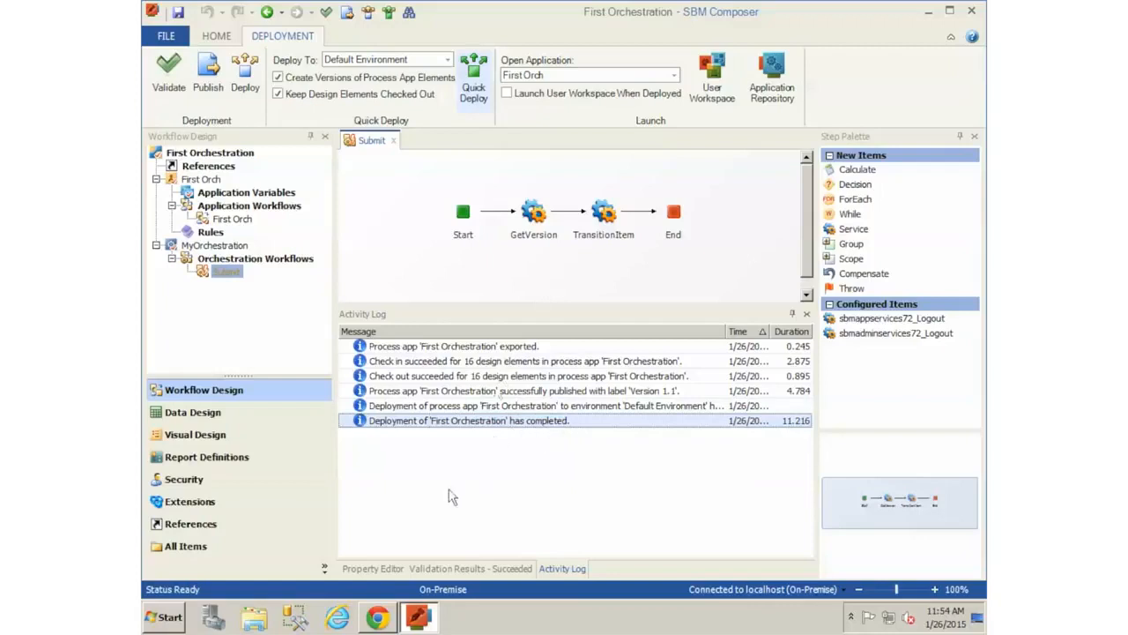
# Switch to Serena Business Manager in Chrome and submit a First Orch Project item titled Test 1, leaving Description and Custom Field empty.
pyautogui.click(377, 619)
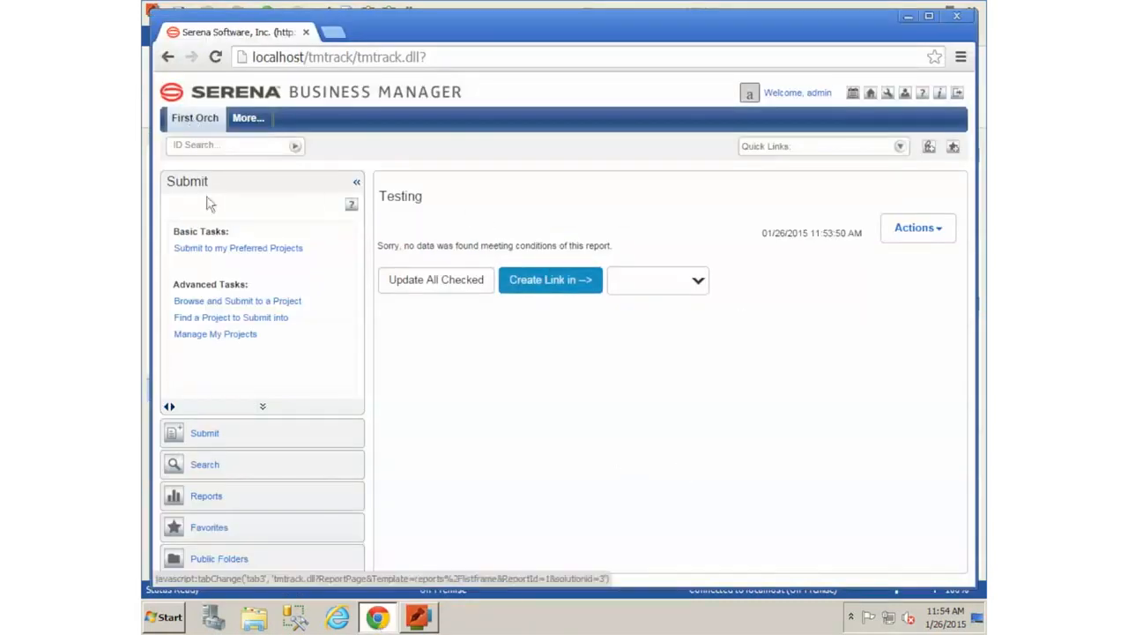
pyautogui.click(194, 253)
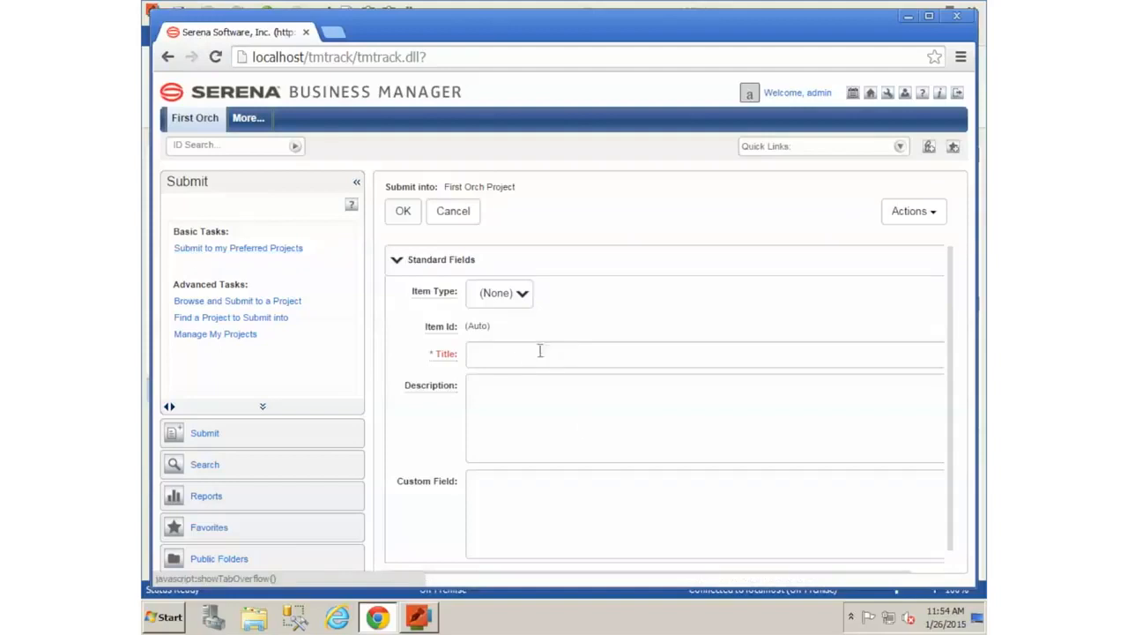
pyautogui.click(506, 358)
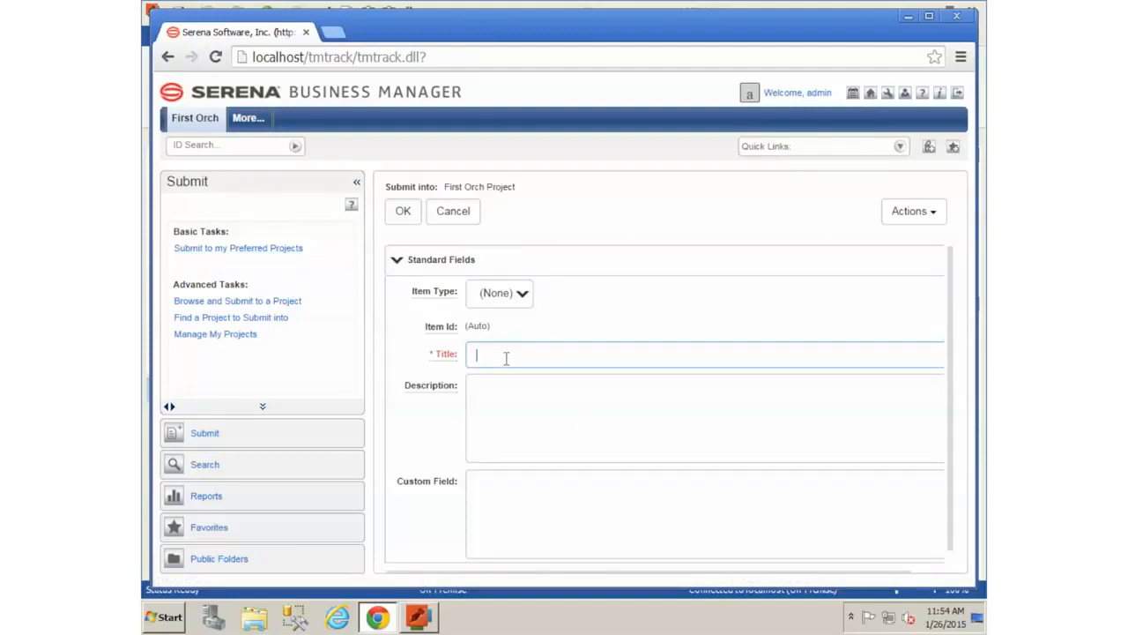
pyautogui.write('Test 1')
pyautogui.click(485, 400)
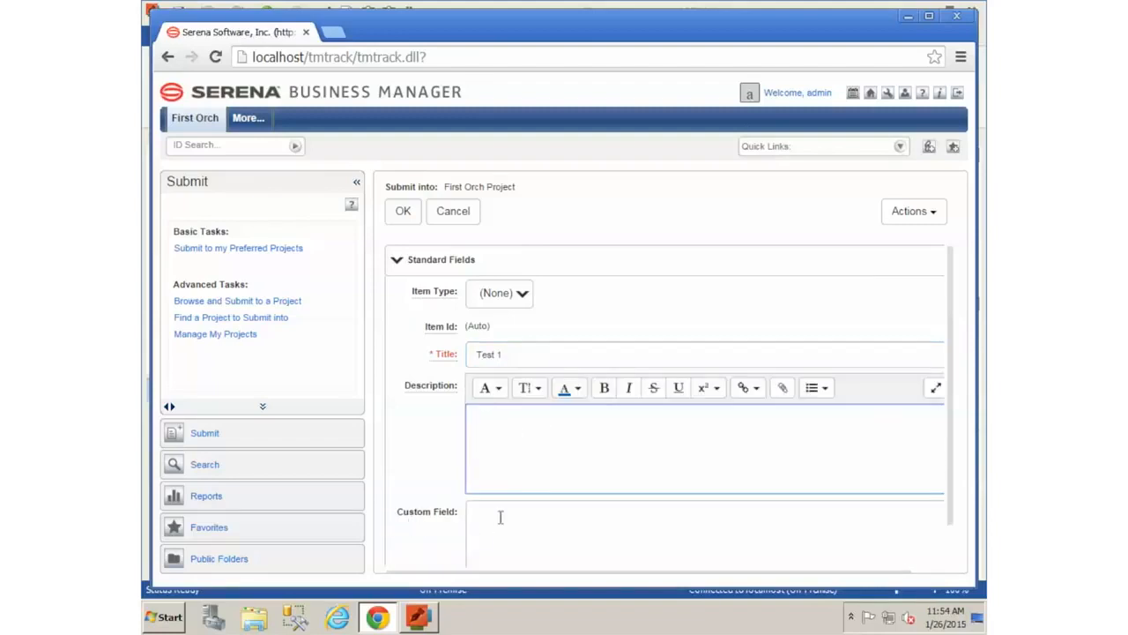
pyautogui.click(485, 520)
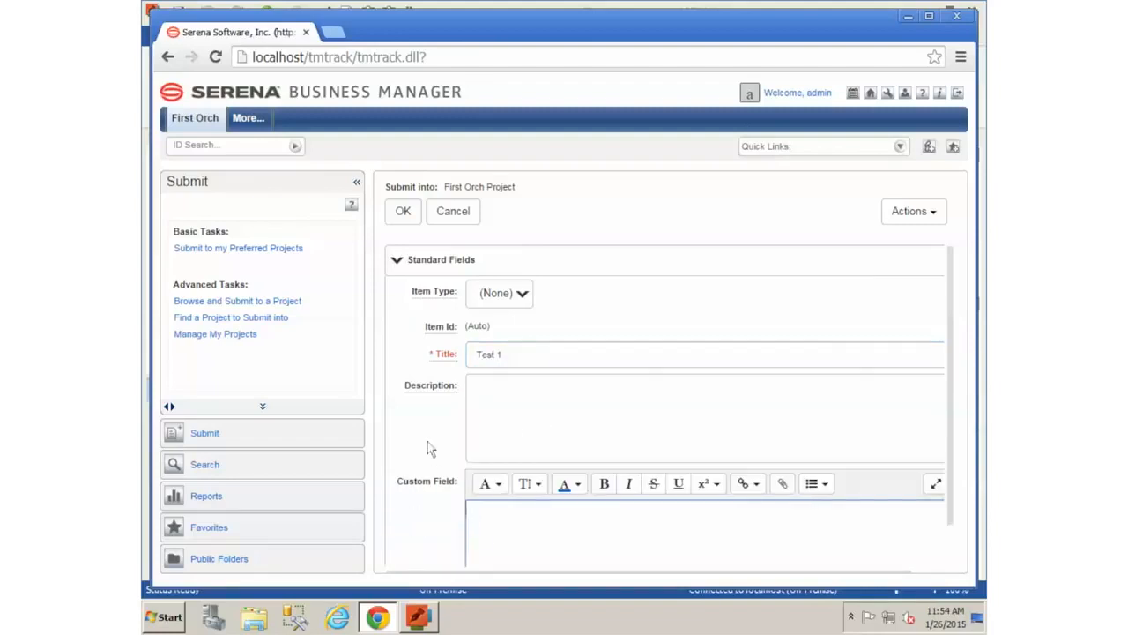
pyautogui.click(402, 213)
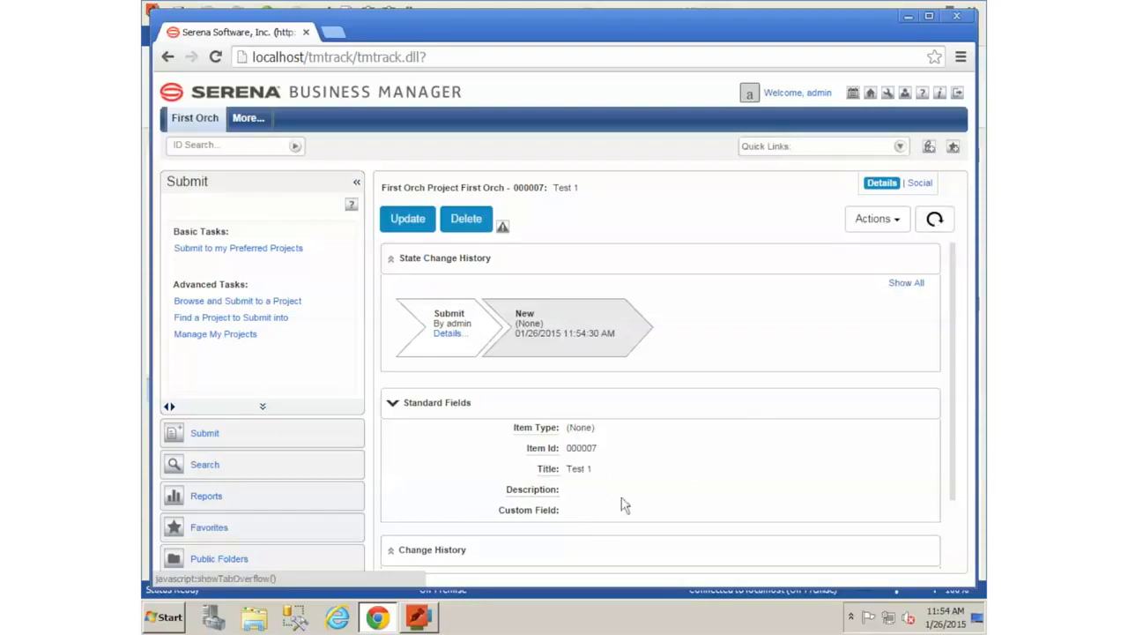
# Reload the Test 1 item and examine its Description, Custom Field, and the Submit and Update entries in the change history.
pyautogui.click(935, 222)
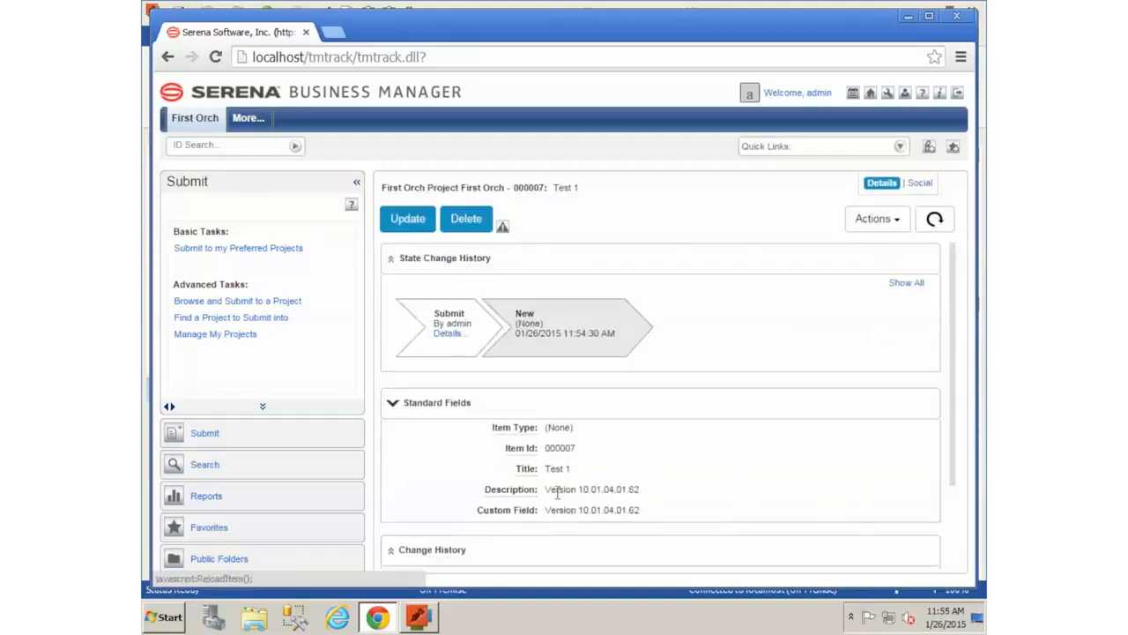
pyautogui.moveTo(546, 489); pyautogui.dragTo(638, 489)
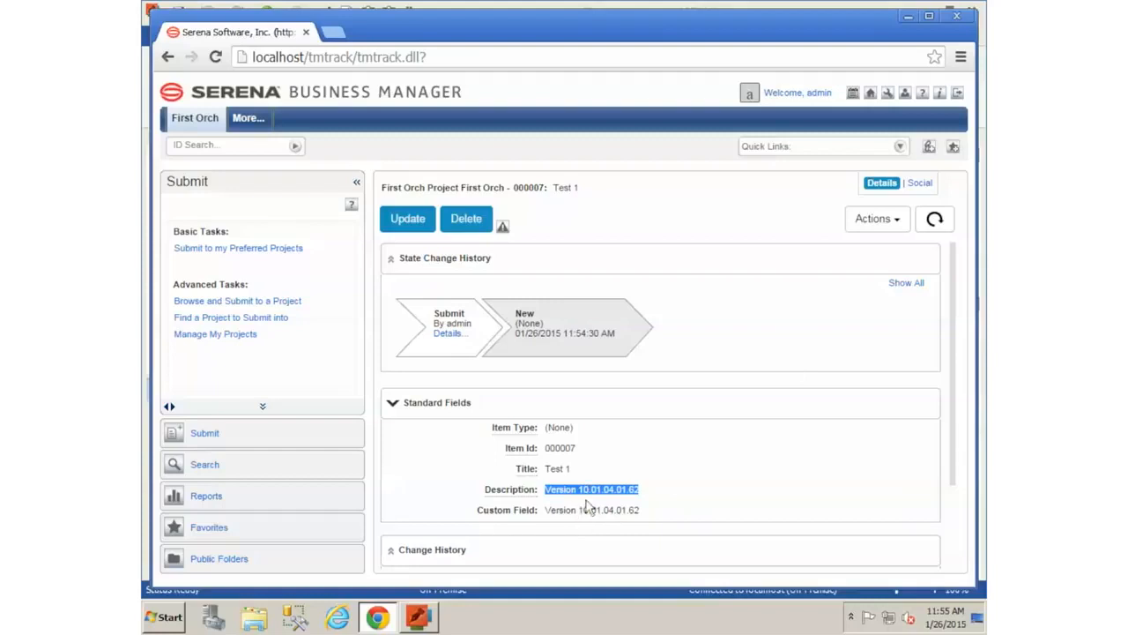
pyautogui.moveTo(546, 511); pyautogui.dragTo(659, 506)
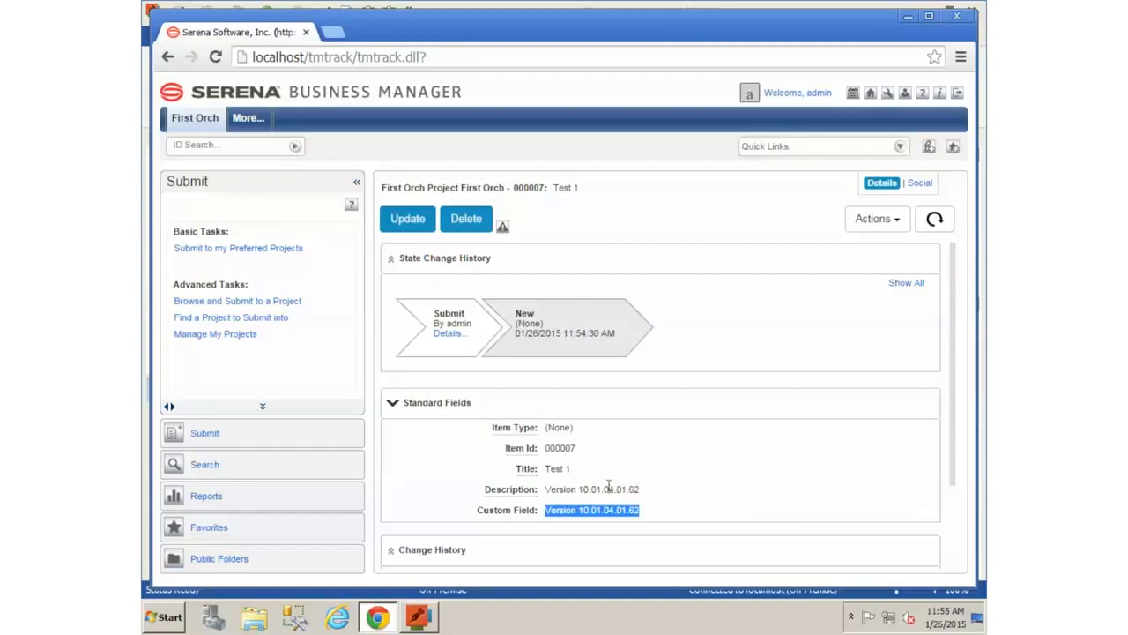
pyautogui.click(626, 513)
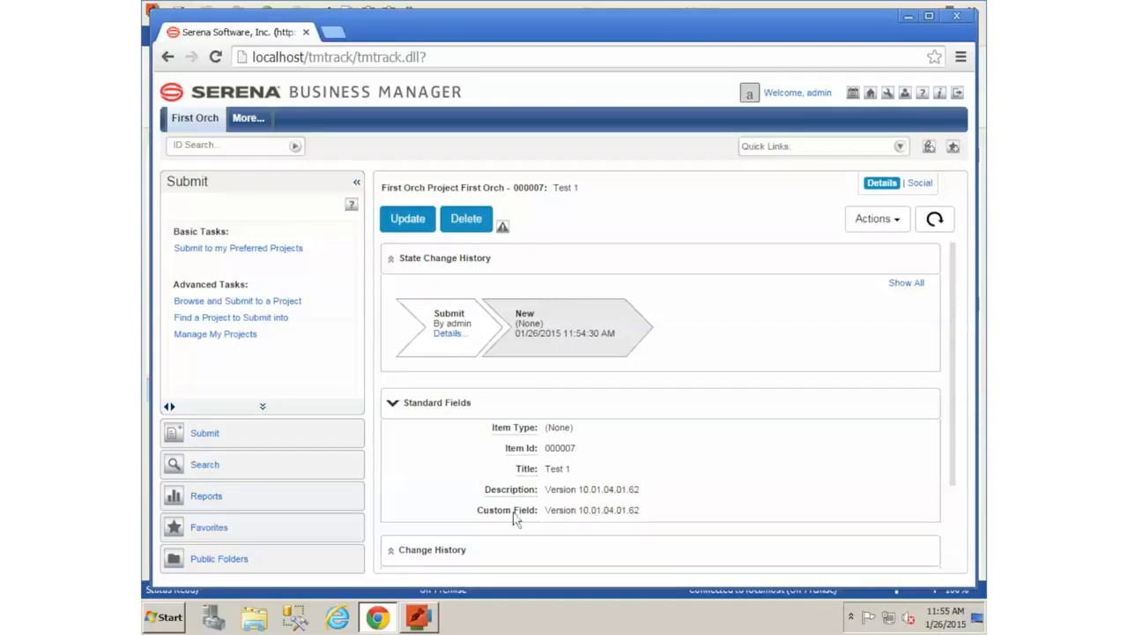
pyautogui.scroll(-2, 661, 507)
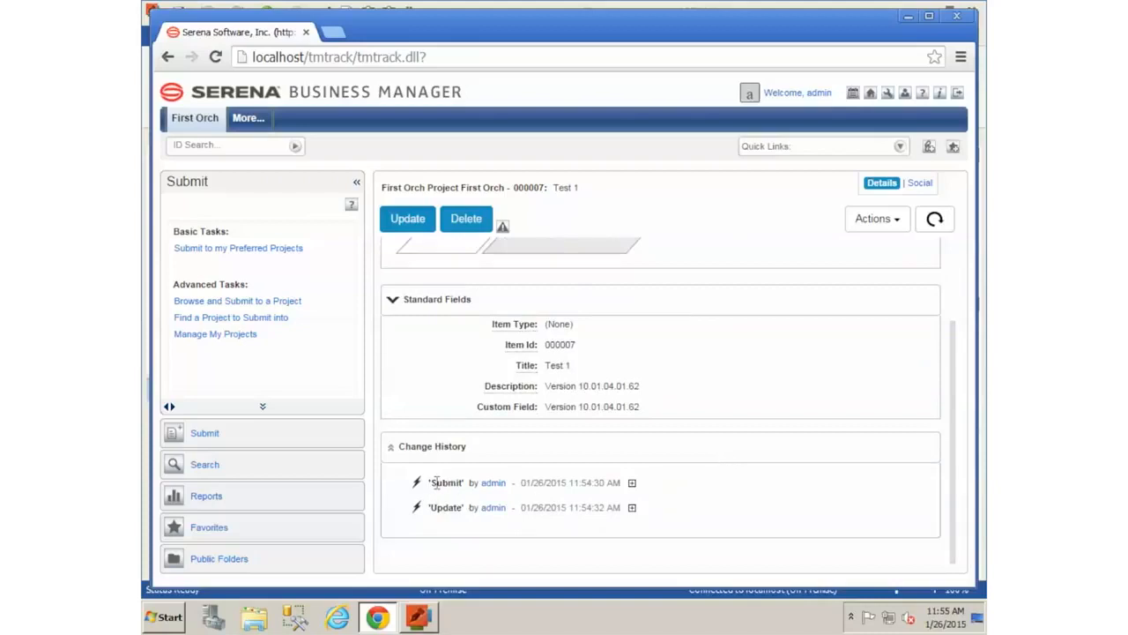
pyautogui.moveTo(431, 483); pyautogui.dragTo(462, 508)
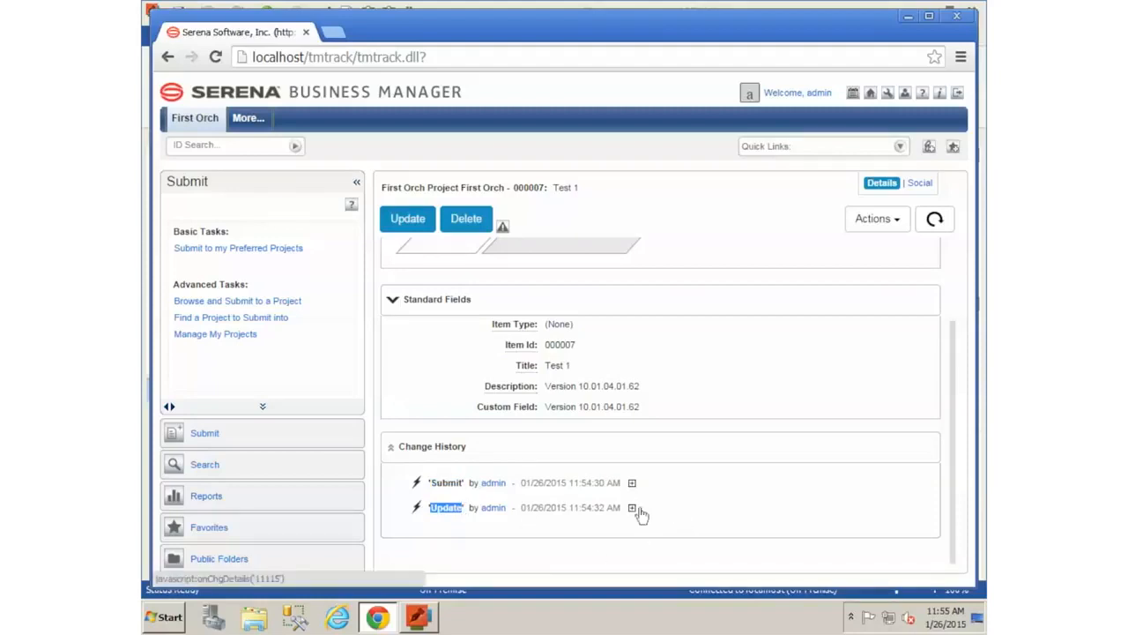
pyautogui.scroll(2, 718, 505)
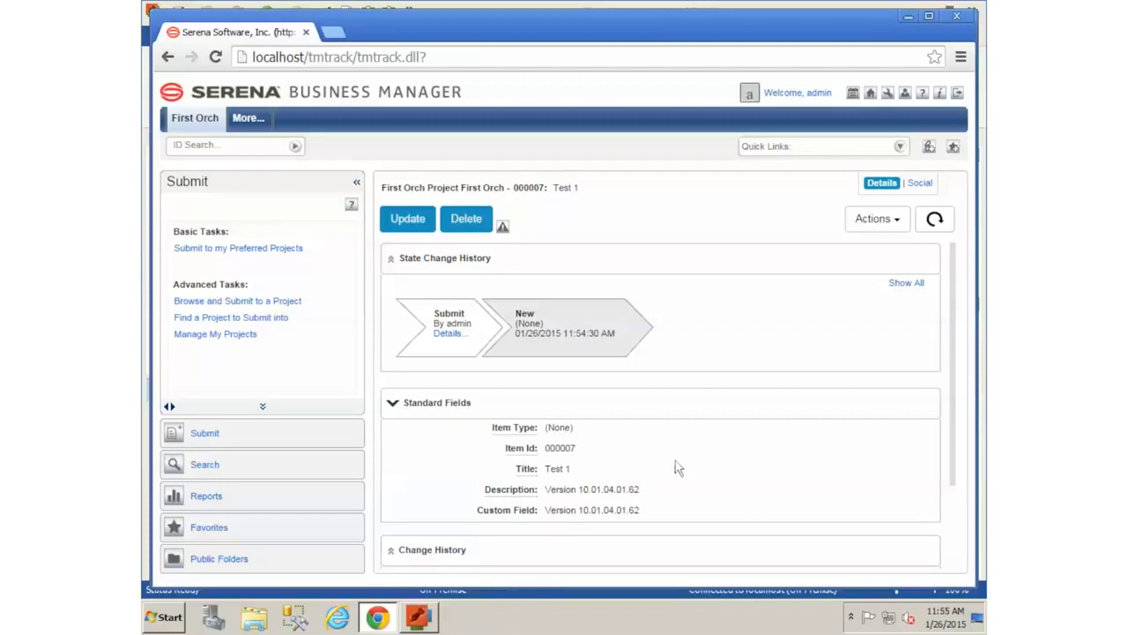
pyautogui.moveTo(565, 490); pyautogui.dragTo(584, 490)
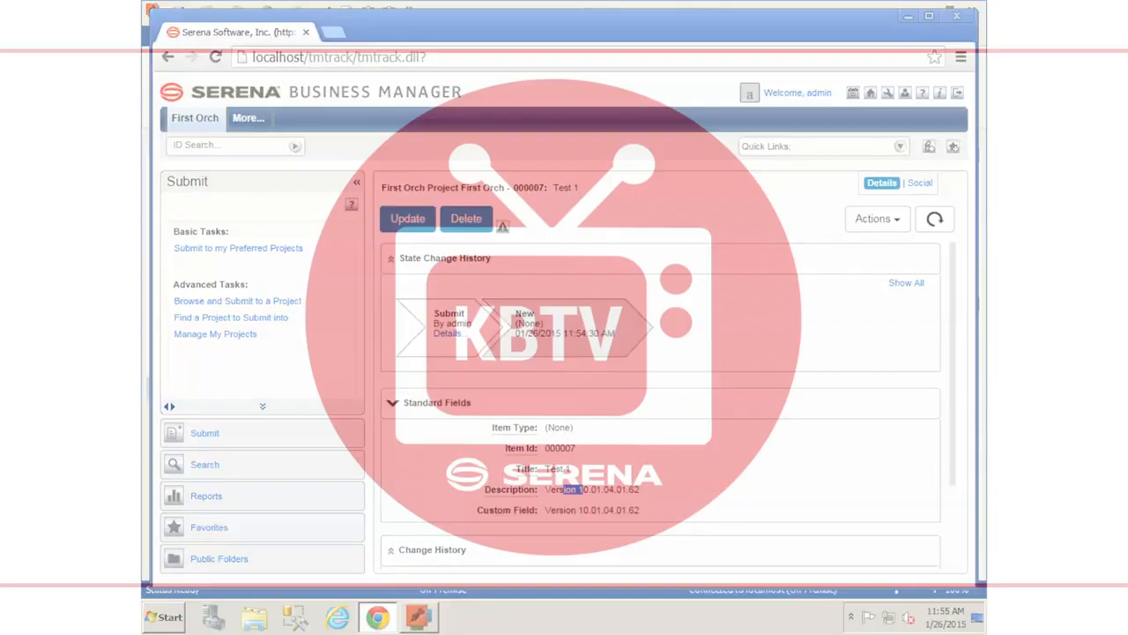